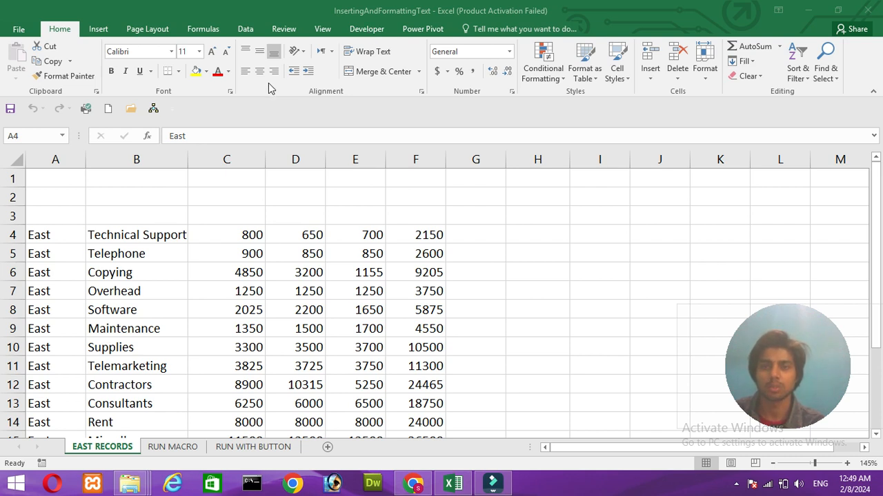
# Step: Check in the ribbon customization options that the Developer main tab is enabled, and accept the settings
pyautogui.click(235, 88)
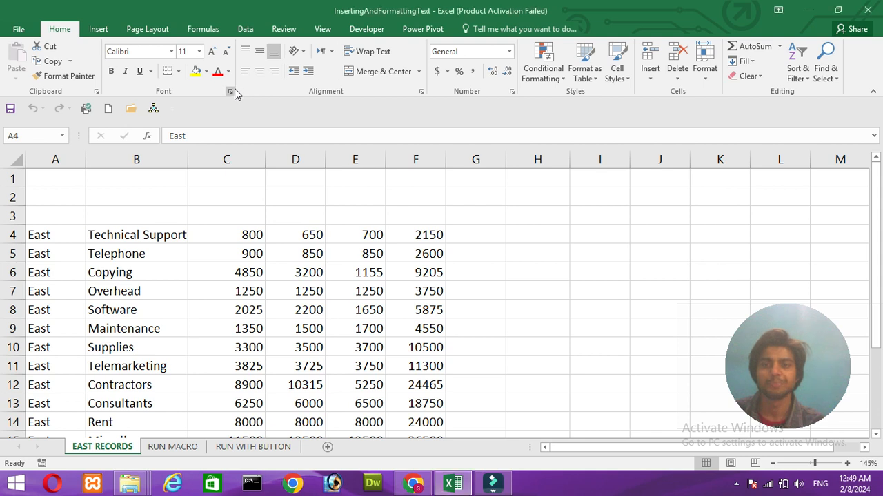
pyautogui.rightClick(241, 93)
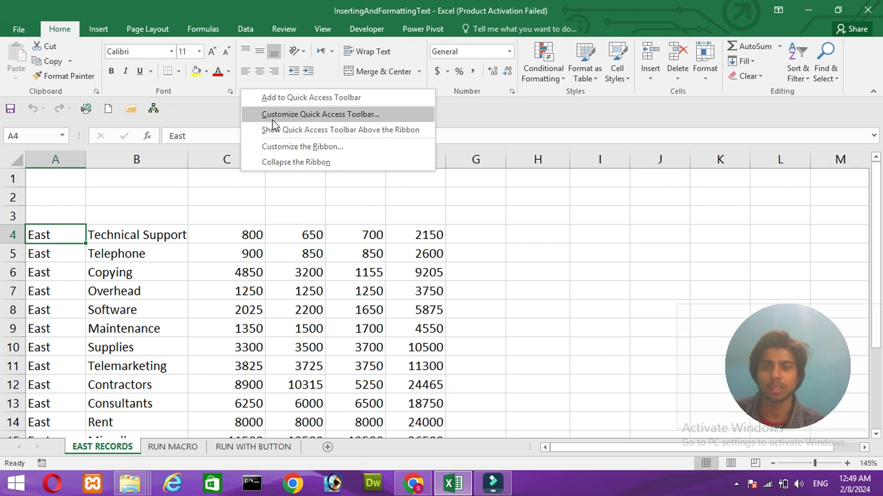
pyautogui.click(277, 147)
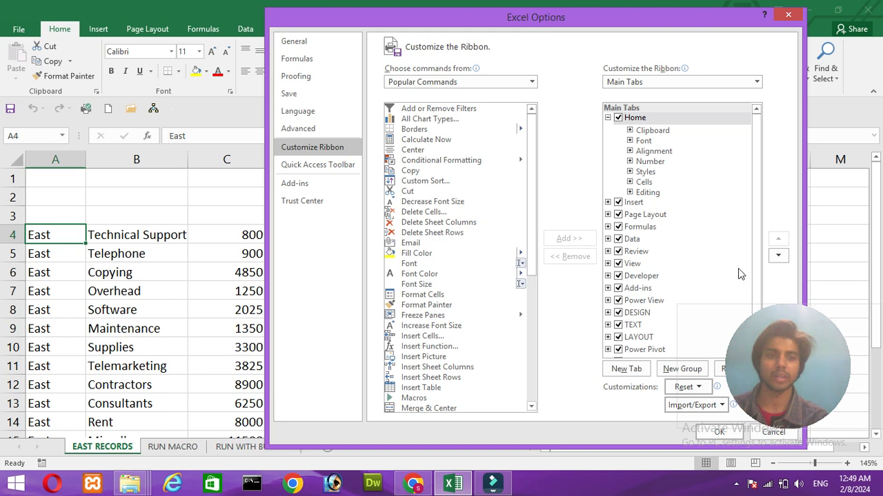
pyautogui.click(775, 97)
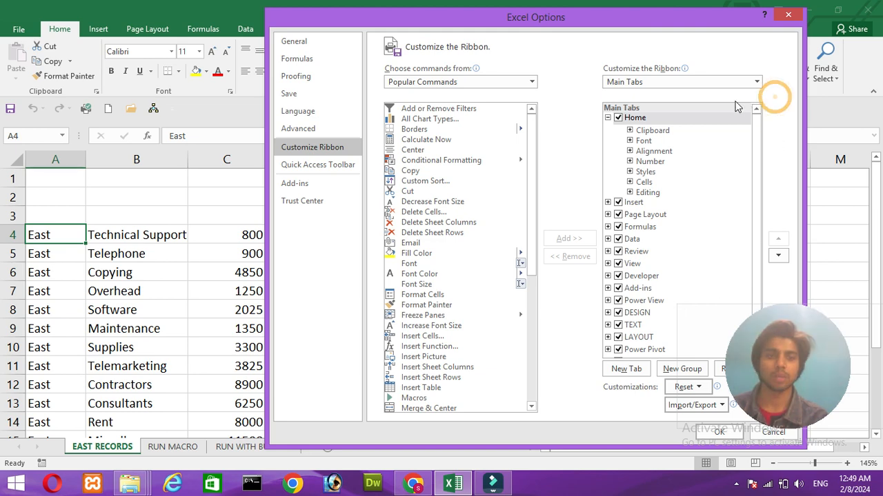
pyautogui.moveTo(672, 13); pyautogui.dragTo(578, 11)
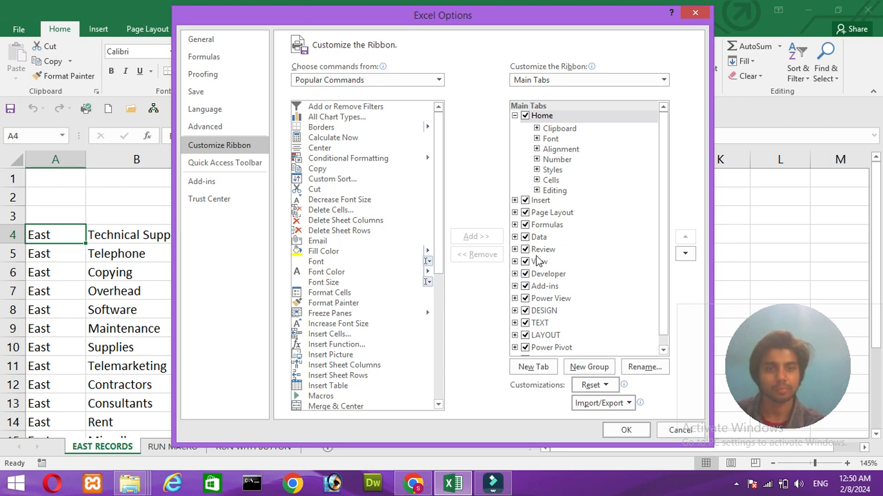
pyautogui.click(618, 435)
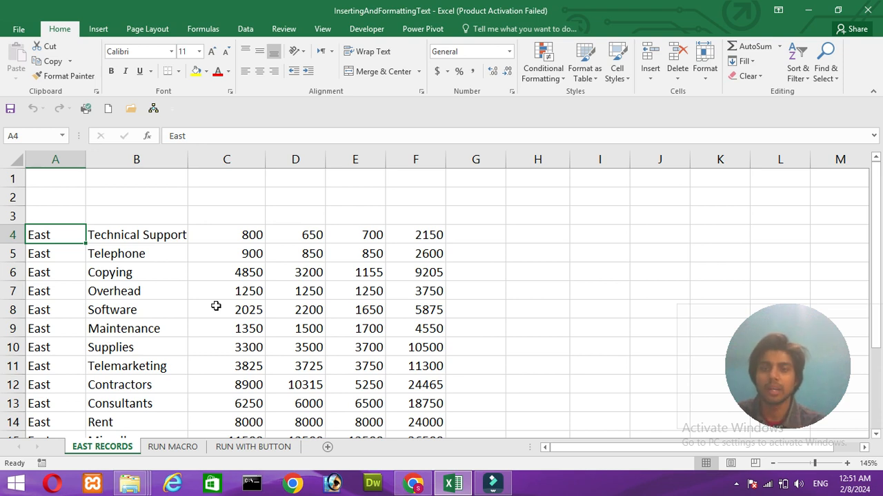
# Step: Begin setting up a new macro recording and name the macro InsertingAndFormating
pyautogui.click(359, 31)
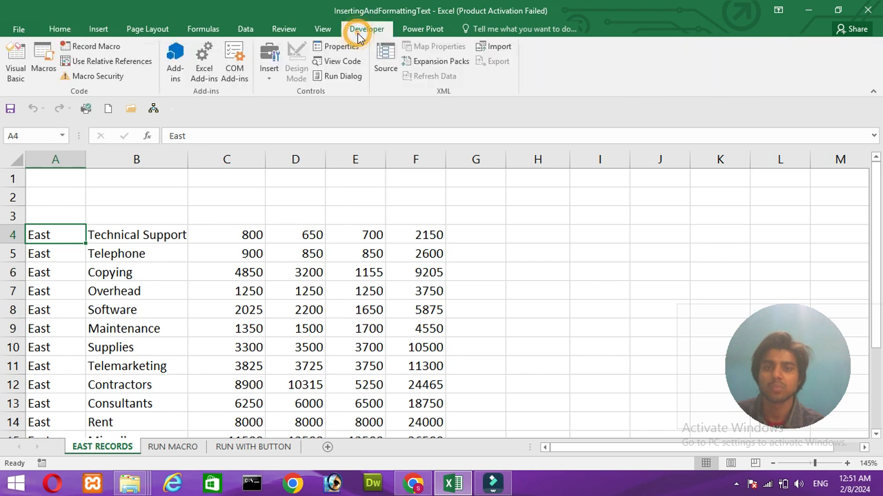
pyautogui.click(78, 52)
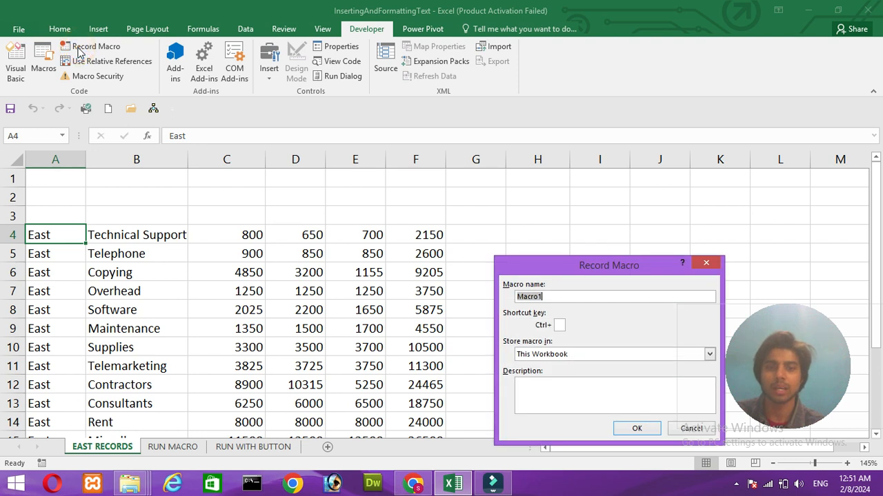
pyautogui.moveTo(586, 268); pyautogui.dragTo(502, 160)
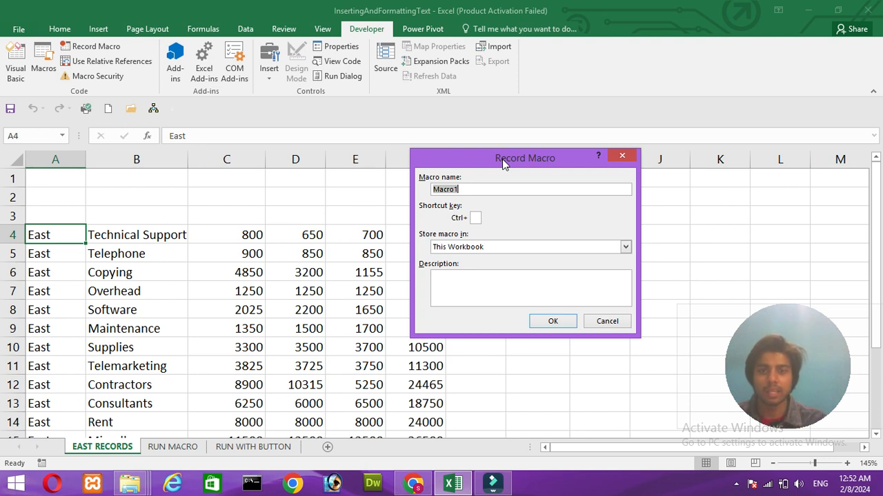
pyautogui.write('In')
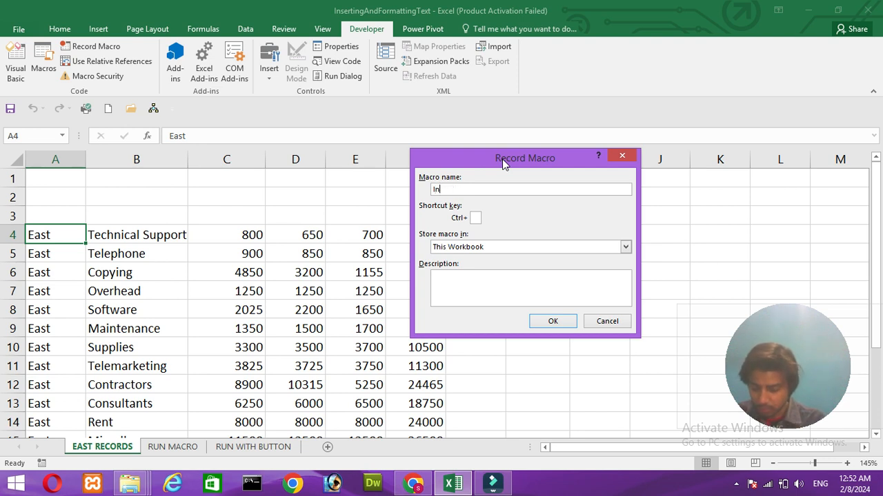
pyautogui.write('serting')
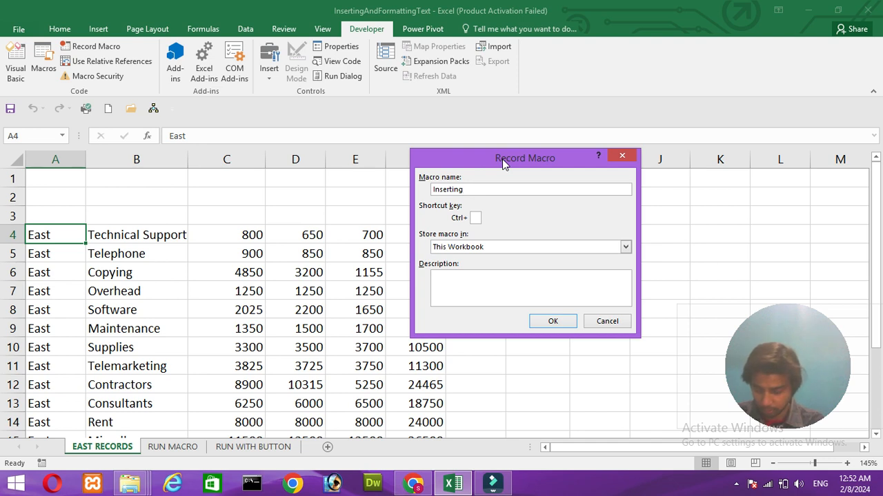
pyautogui.write('an')
pyautogui.press('BackSpace')
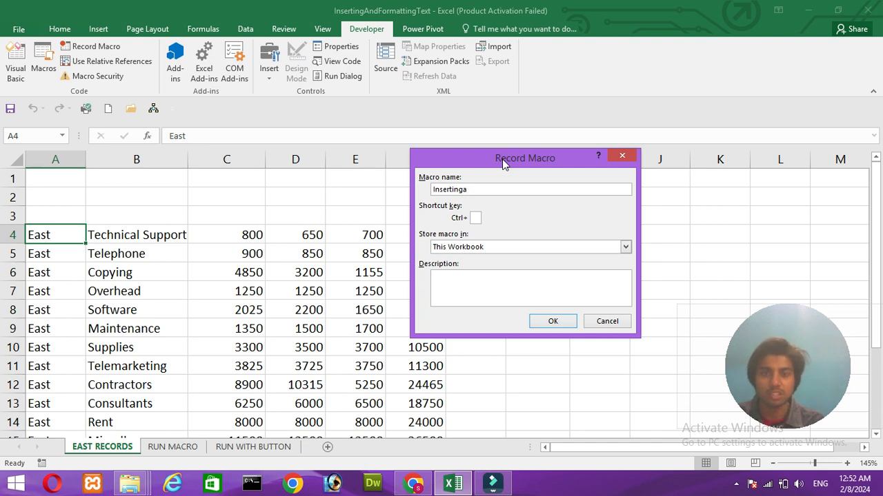
pyautogui.press('BackSpace')
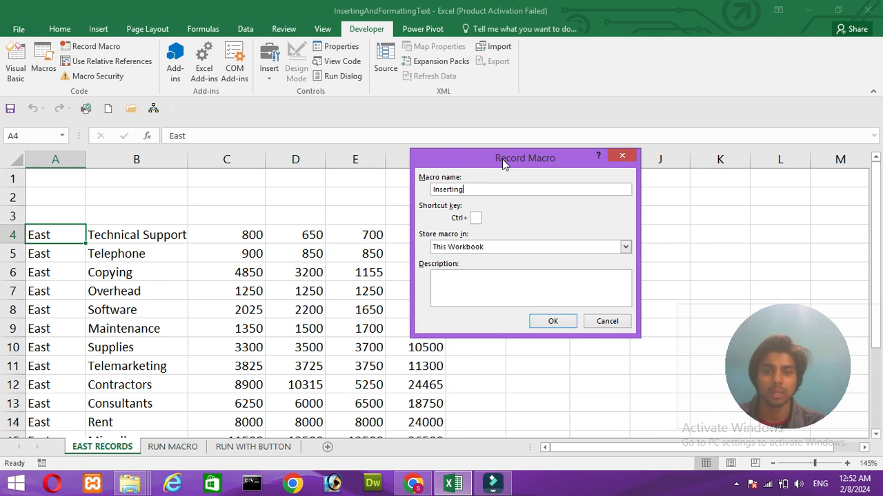
pyautogui.press('Left')
pyautogui.press('Left')
pyautogui.press('Left')
pyautogui.press('Left')
pyautogui.press('Left')
pyautogui.press('Left')
pyautogui.press('Left')
pyautogui.press('Left')
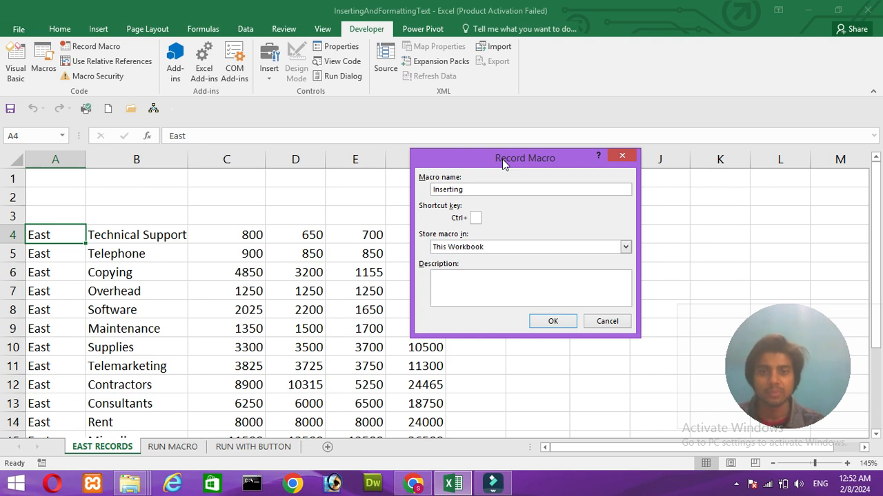
pyautogui.write('And')
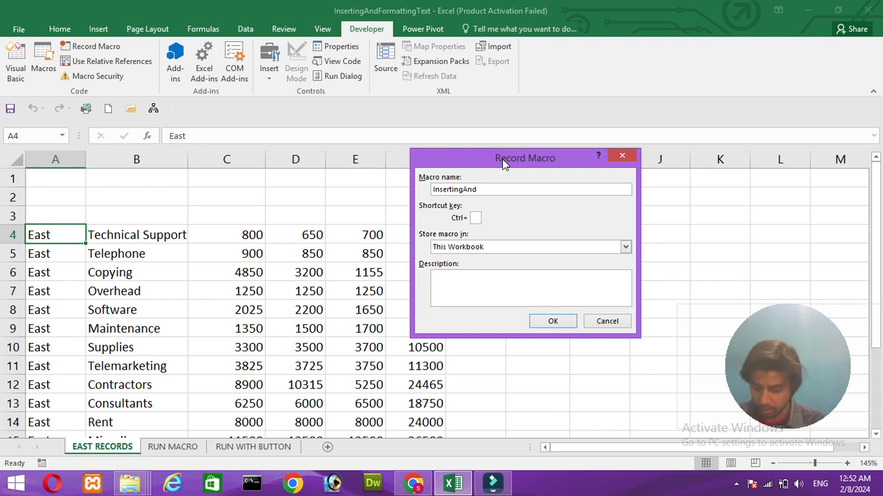
pyautogui.write('Format')
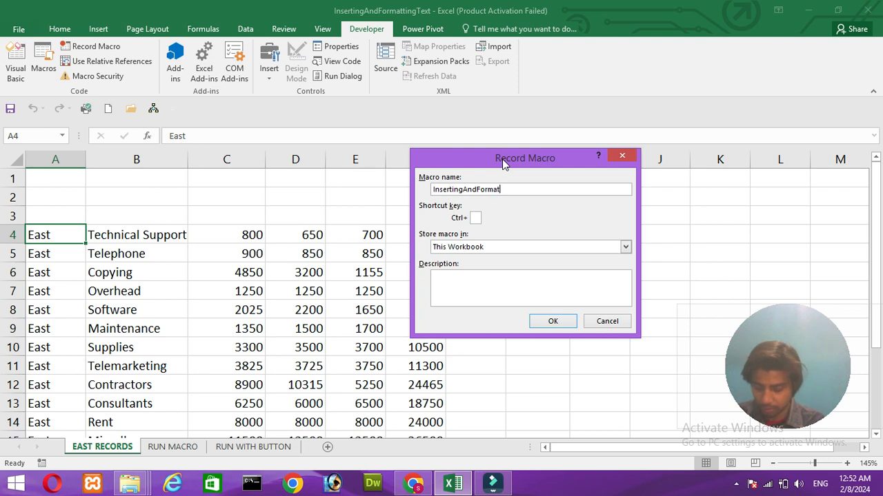
pyautogui.write('ing')
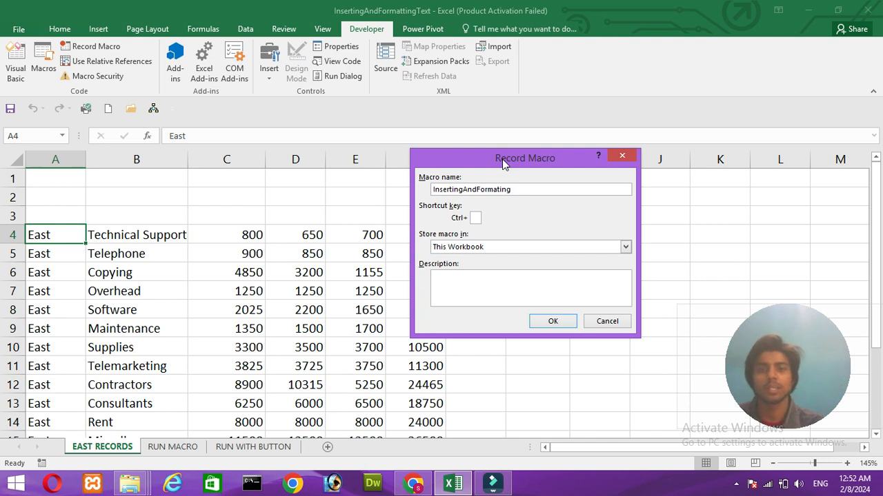
# Step: Assign Ctrl+Shift+J as the macro's shortcut and store the macro in This Workbook
pyautogui.click(477, 218)
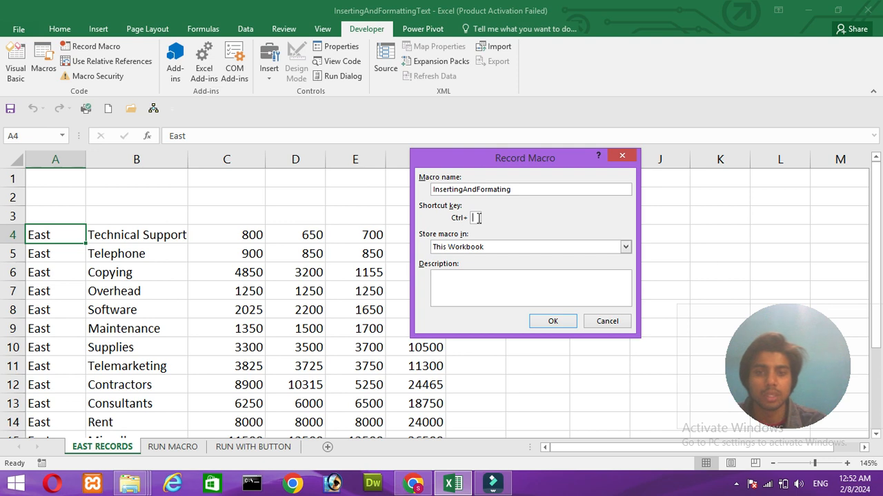
pyautogui.write('s')
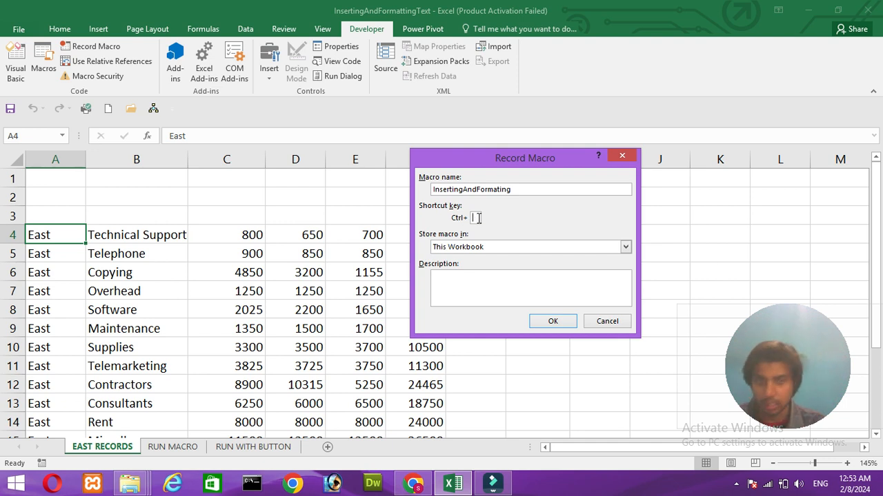
pyautogui.write('S')
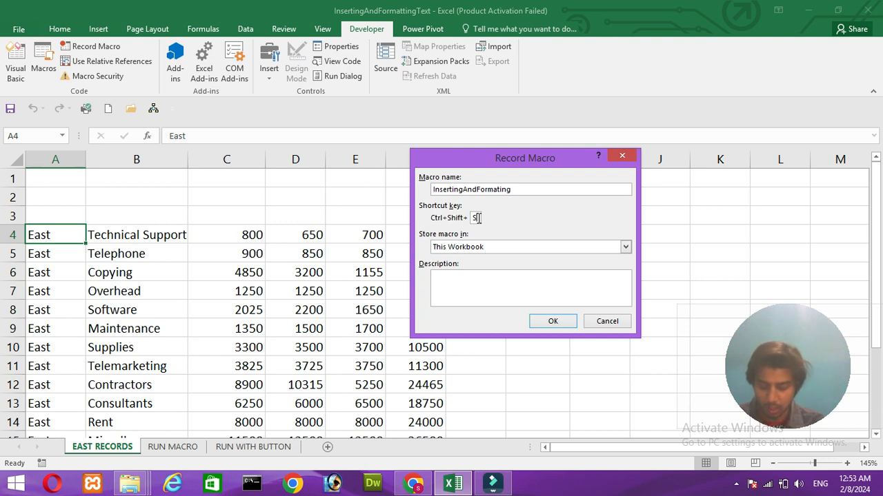
pyautogui.press('BackSpace')
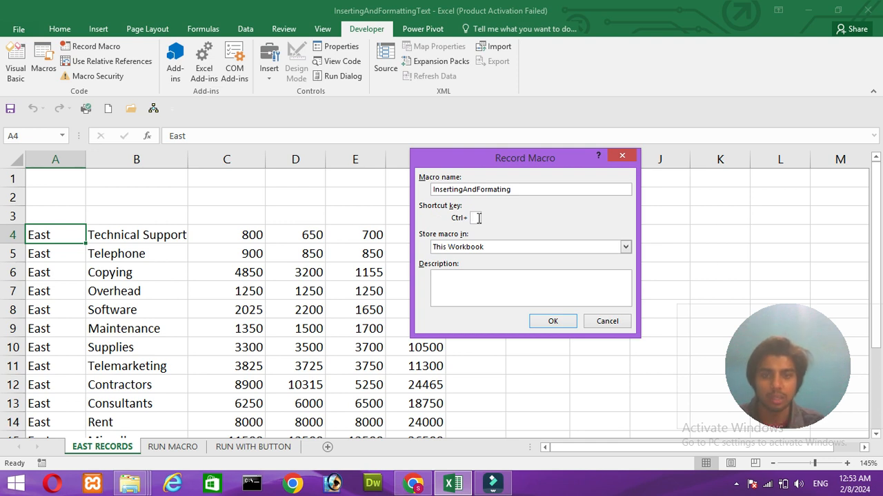
pyautogui.write('J')
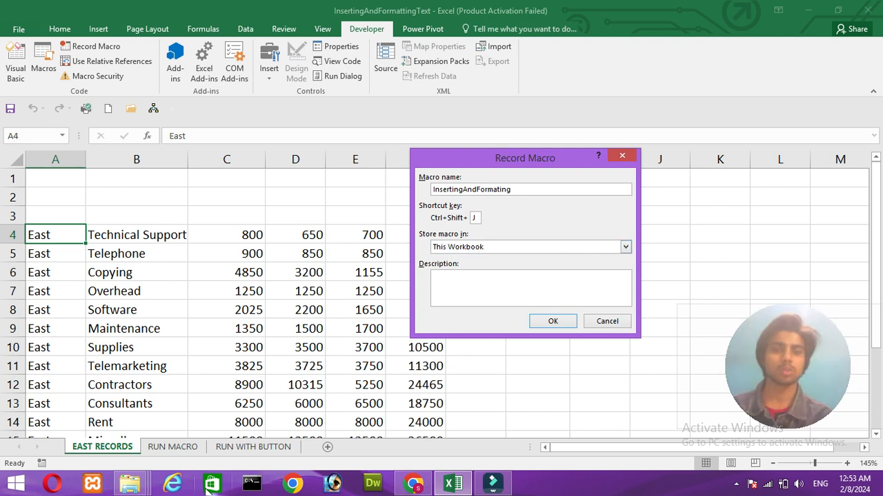
pyautogui.click(624, 247)
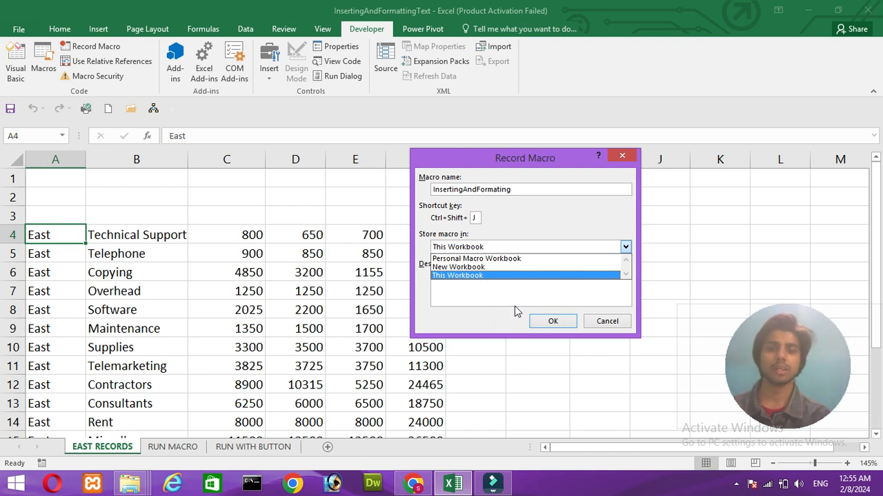
pyautogui.click(477, 275)
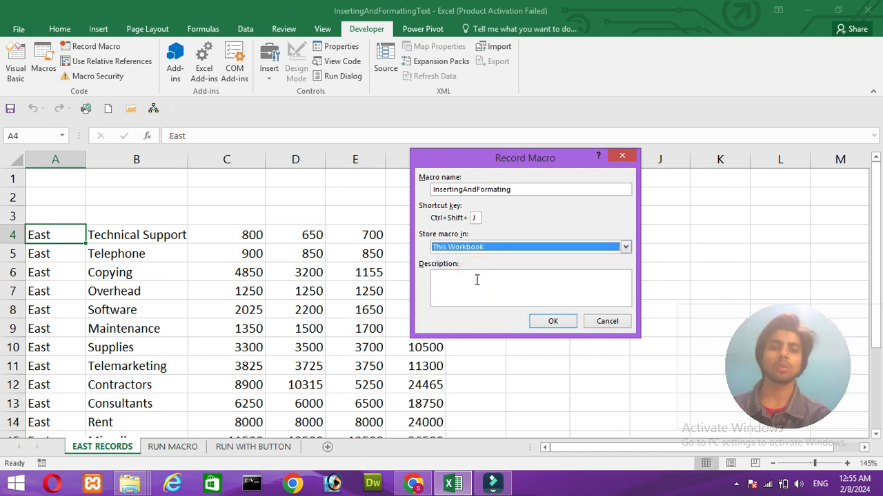
# Step: Set the macro description to "insertin and formation" and start recording
pyautogui.click(476, 279)
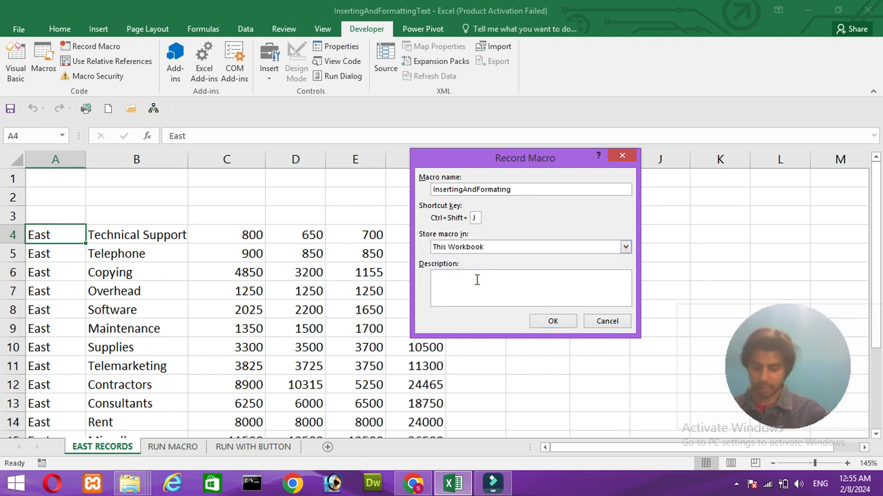
pyautogui.write('in')
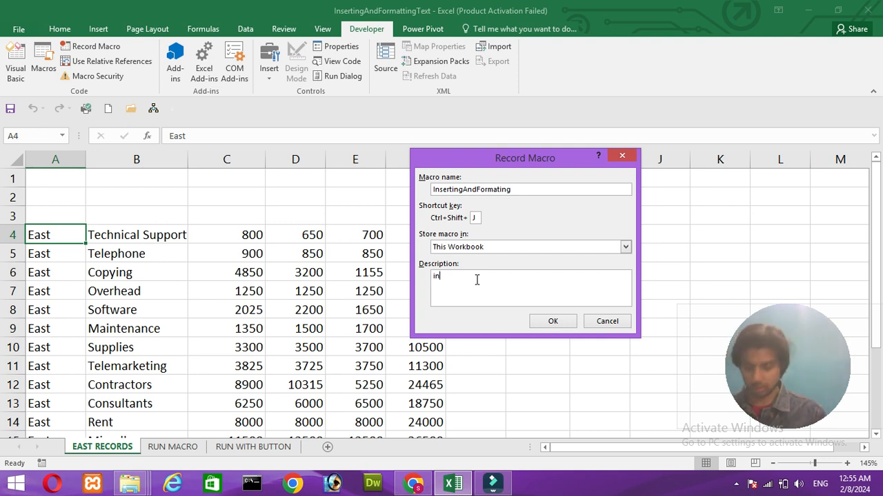
pyautogui.write('sertin a')
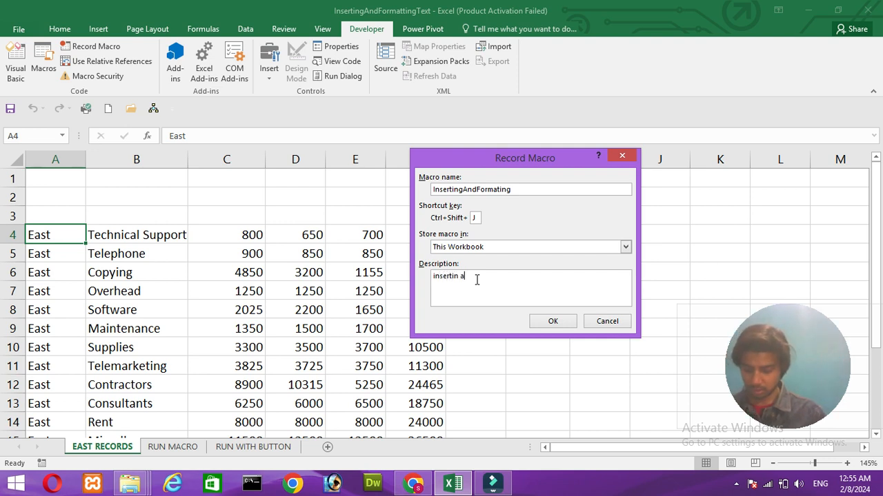
pyautogui.write('nd fo')
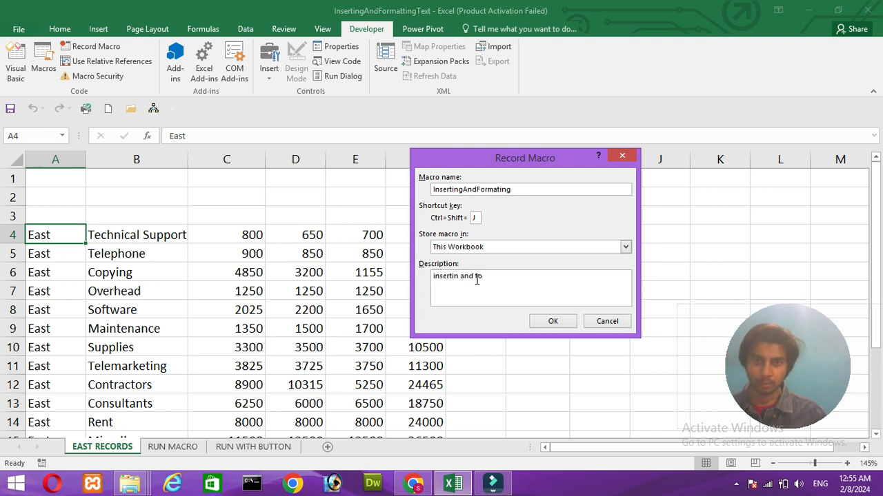
pyautogui.write('rmation')
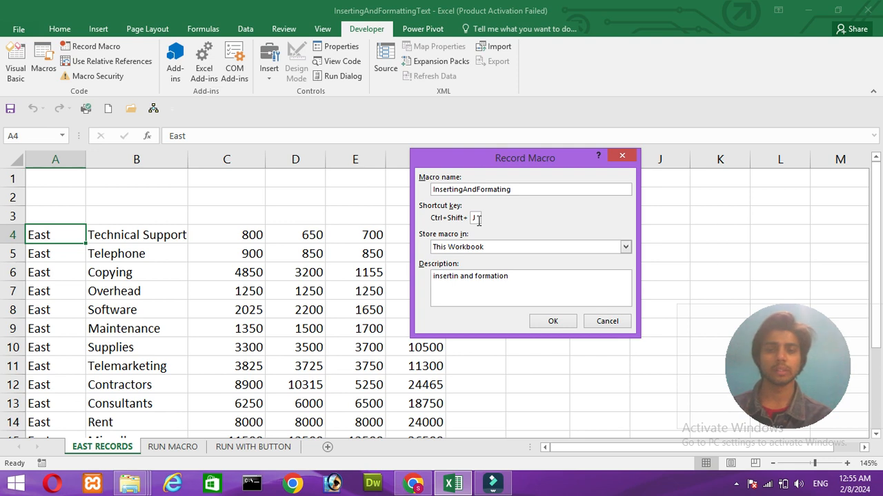
pyautogui.click(552, 322)
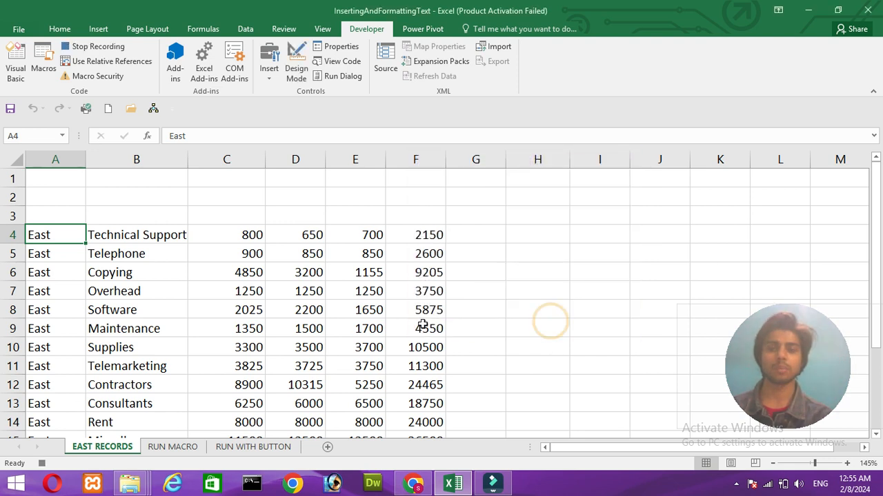
# Step: Enter the headers "Regin" in cell A3 and "Type Of Expense" in cell B3
pyautogui.click(56, 217)
pyautogui.click(56, 217)
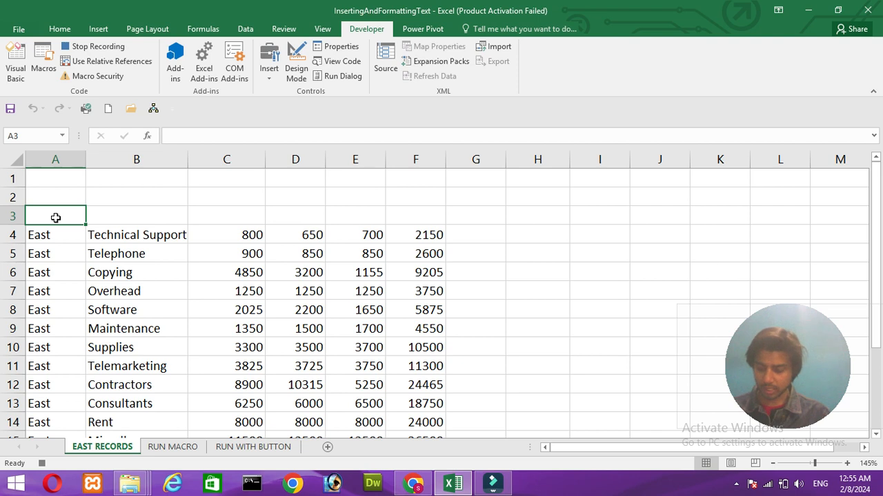
pyautogui.write('Regi')
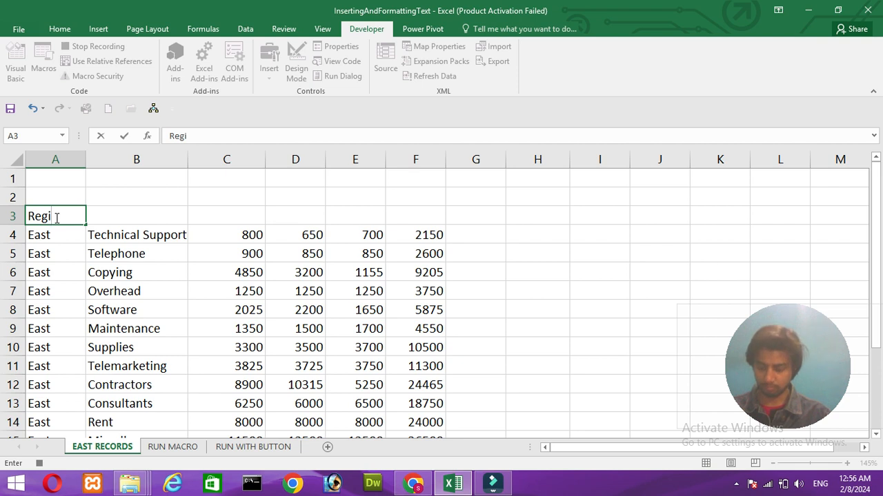
pyautogui.write('n')
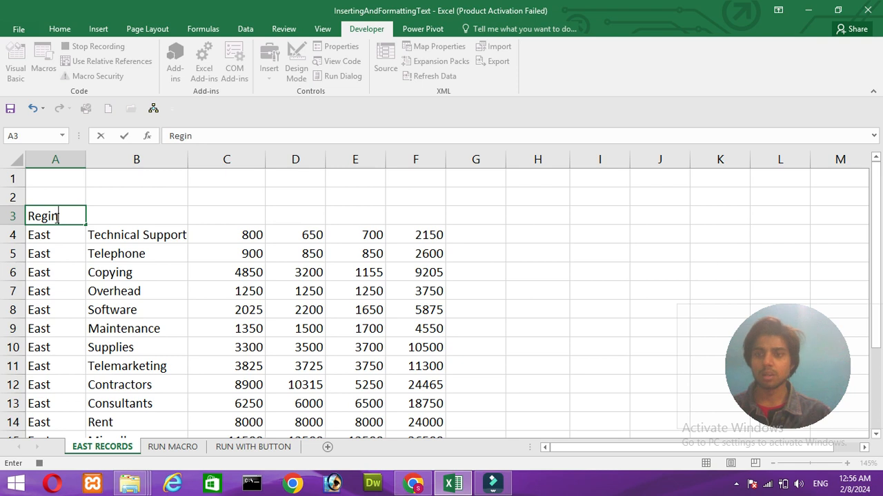
pyautogui.press('Tab')
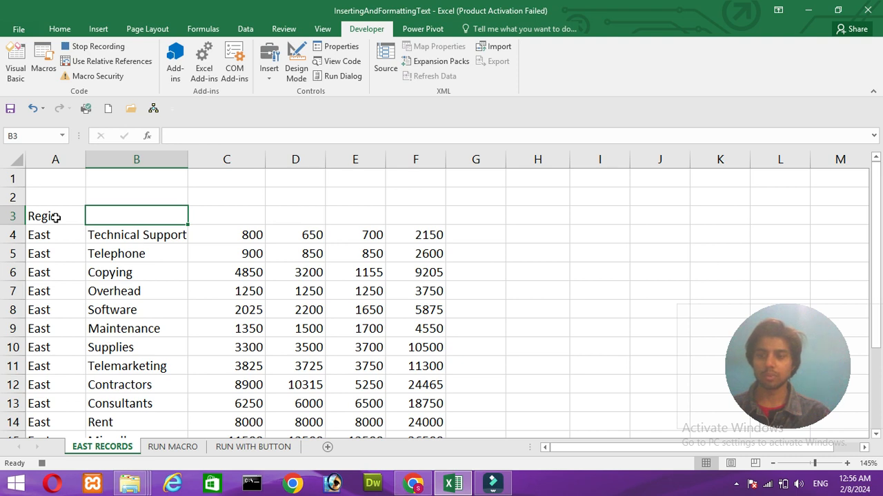
pyautogui.write('T')
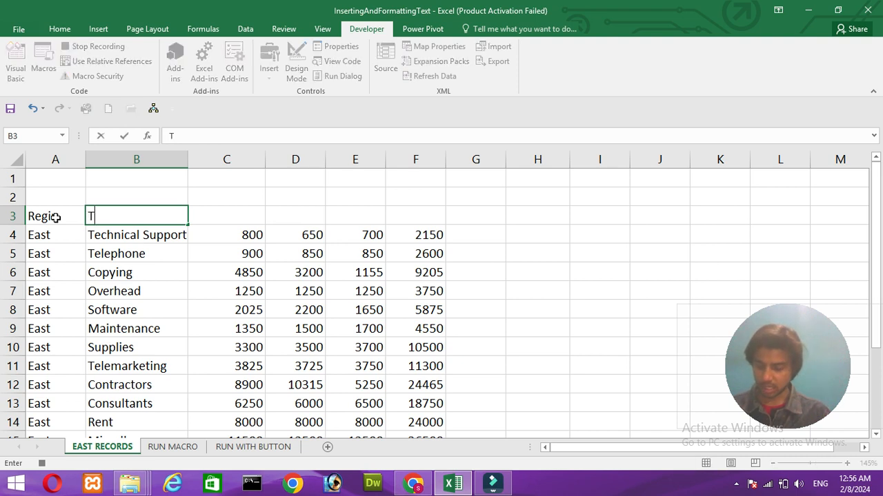
pyautogui.write('ype ')
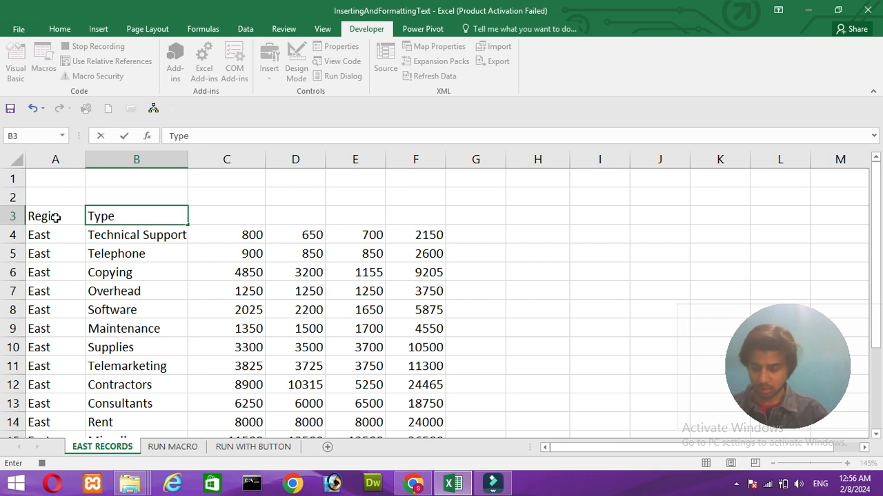
pyautogui.write('Of Exp')
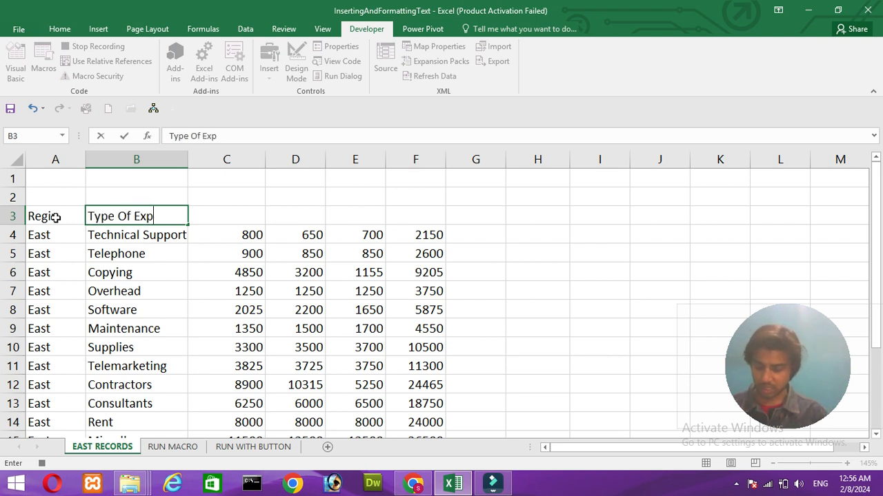
pyautogui.write('ense')
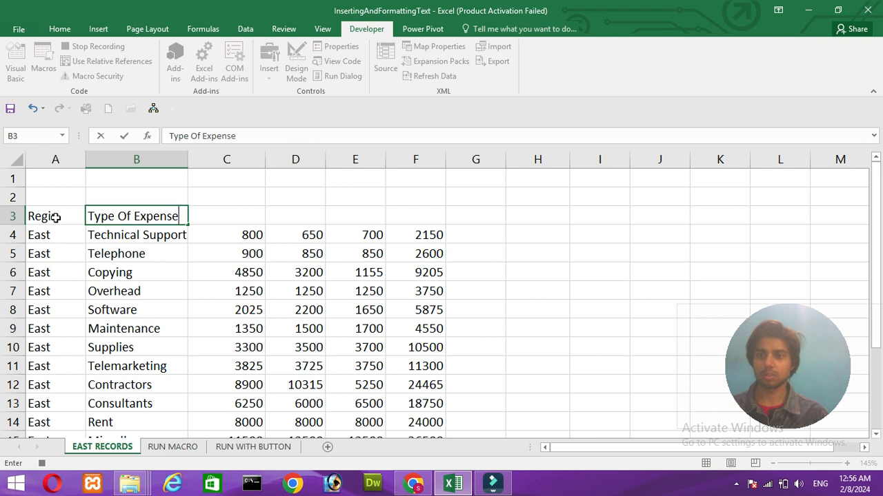
pyautogui.press('Tab')
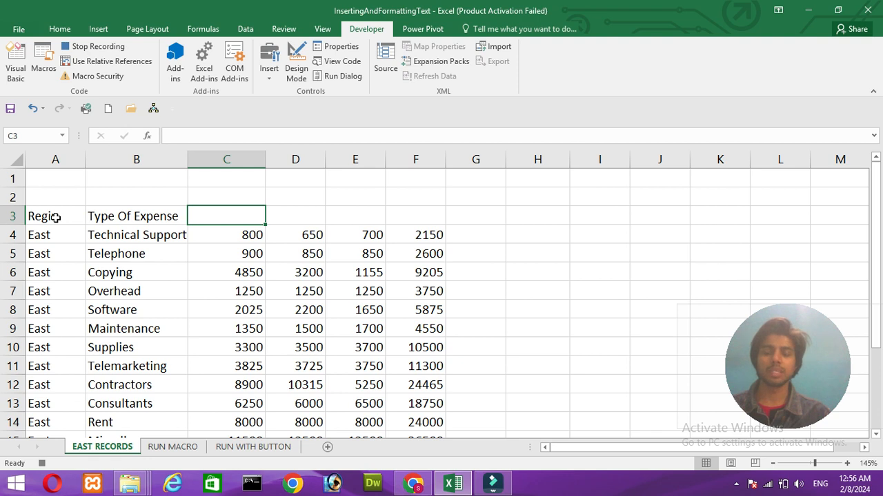
# Step: Enter the headers Jan, Feb, Mar and Total in cells C3 through F3
pyautogui.write('Jan')
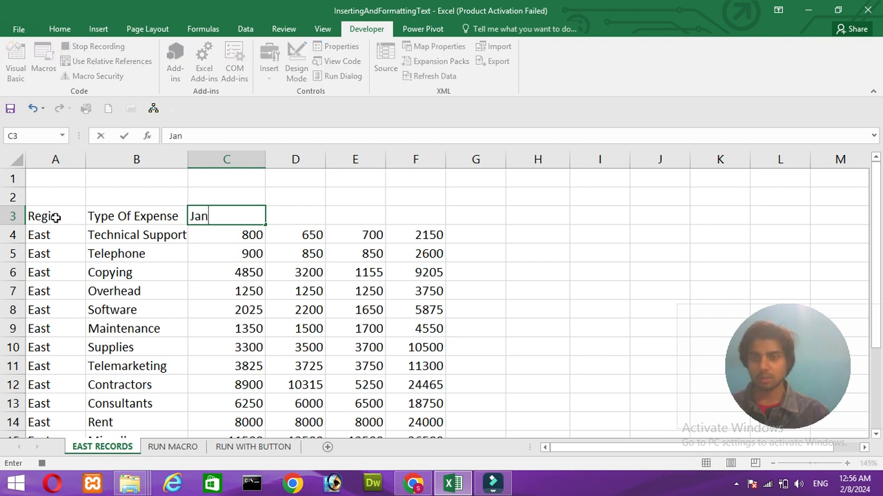
pyautogui.press('Tab')
pyautogui.write('Feb')
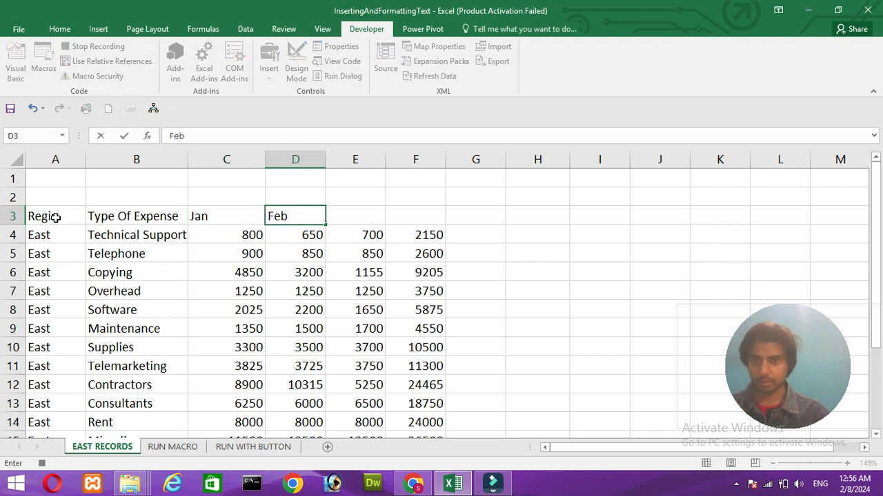
pyautogui.press('Tab')
pyautogui.write('Mar')
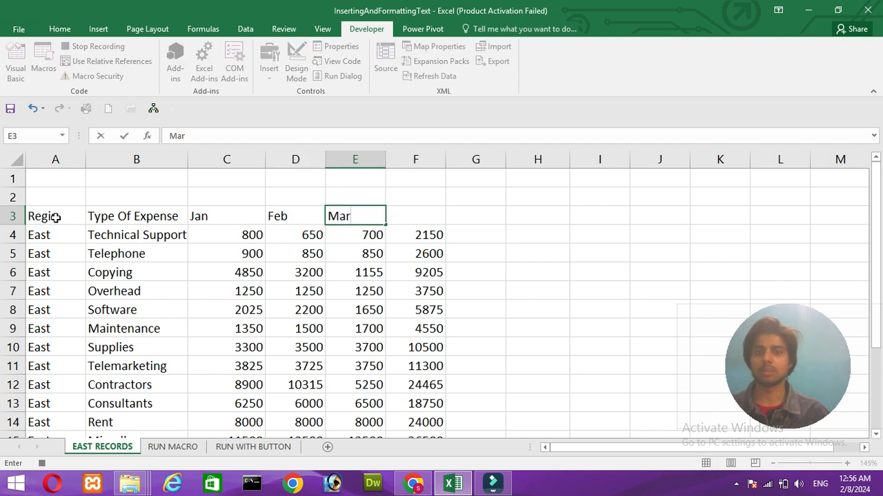
pyautogui.press('Tab')
pyautogui.write('Total')
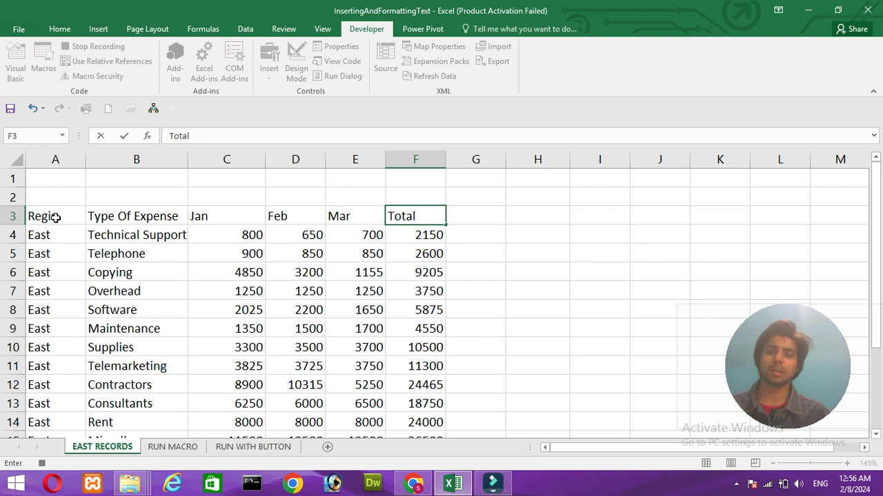
# Step: Fill the header cells A3:F3 with a light grey theme colour
pyautogui.hotkey('shift', 'Left')
pyautogui.hotkey('shift', 'Left')
pyautogui.hotkey('shift', 'Left')
pyautogui.hotkey('shift', 'Left')
pyautogui.hotkey('shift', 'Left')
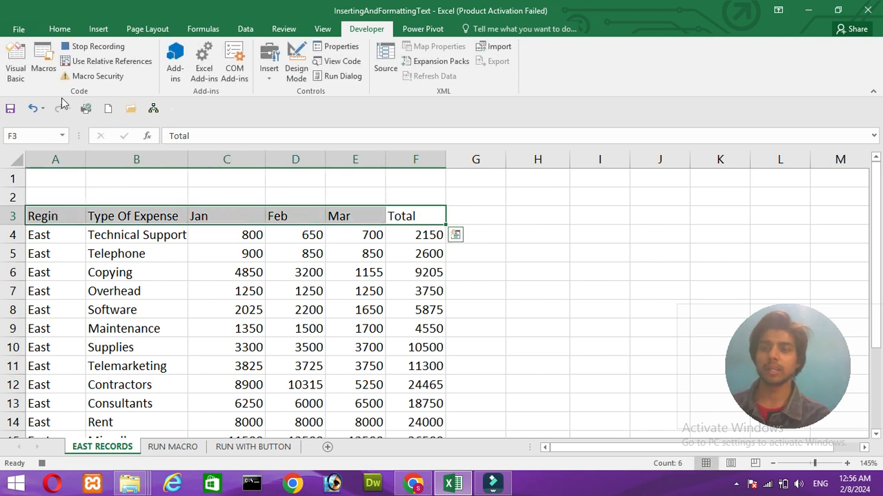
pyautogui.click(69, 33)
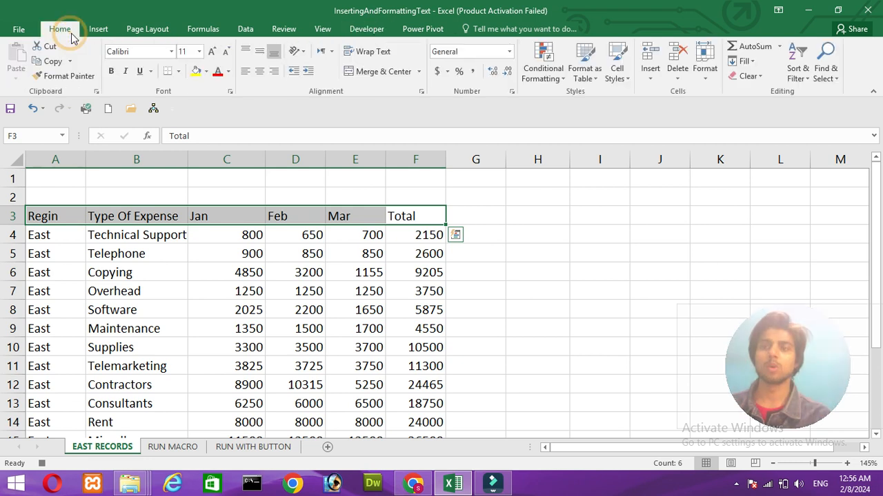
pyautogui.click(205, 72)
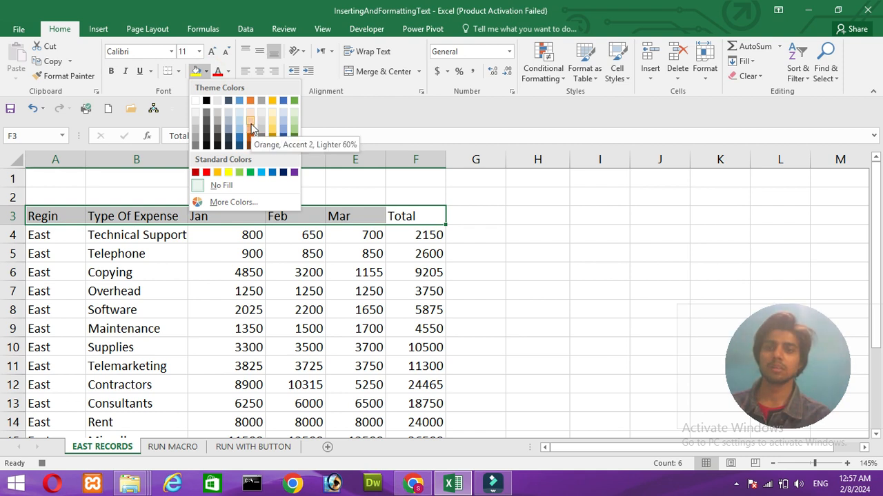
pyautogui.click(217, 113)
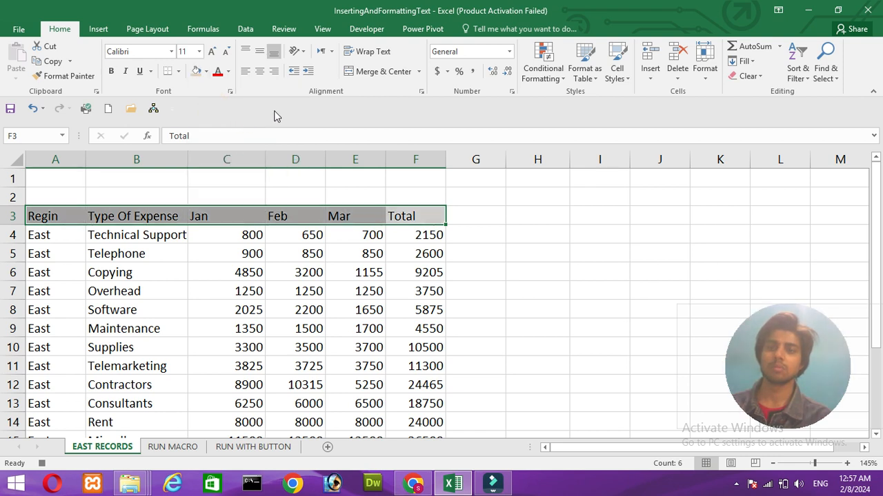
# Step: Make the header text in A3:F3 bold and set its font to Tahoma
pyautogui.click(111, 70)
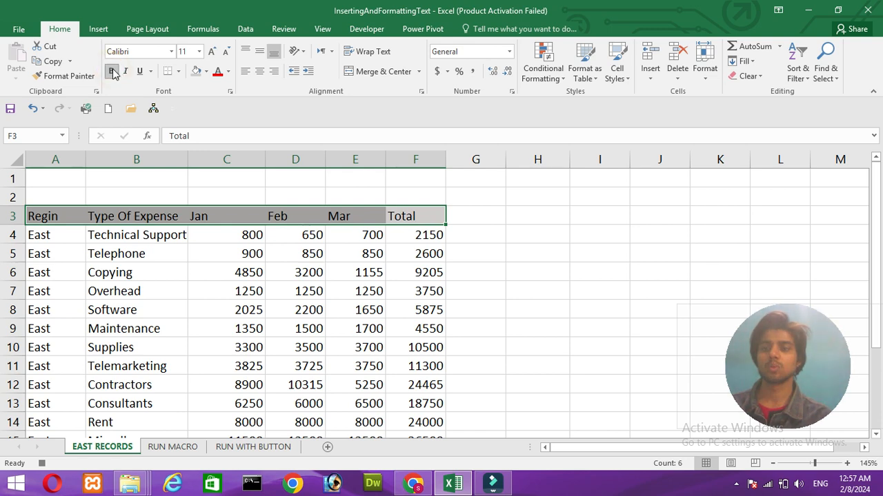
pyautogui.click(171, 52)
pyautogui.write('Tahoma')
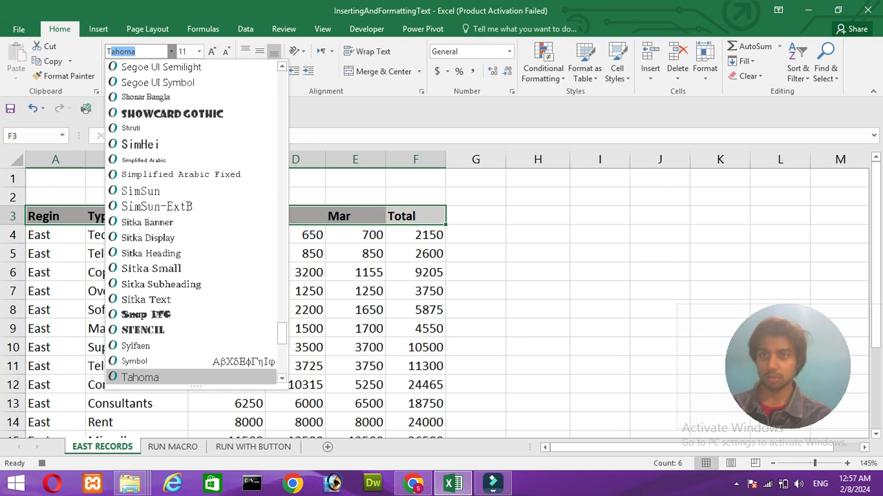
pyautogui.press('Return')
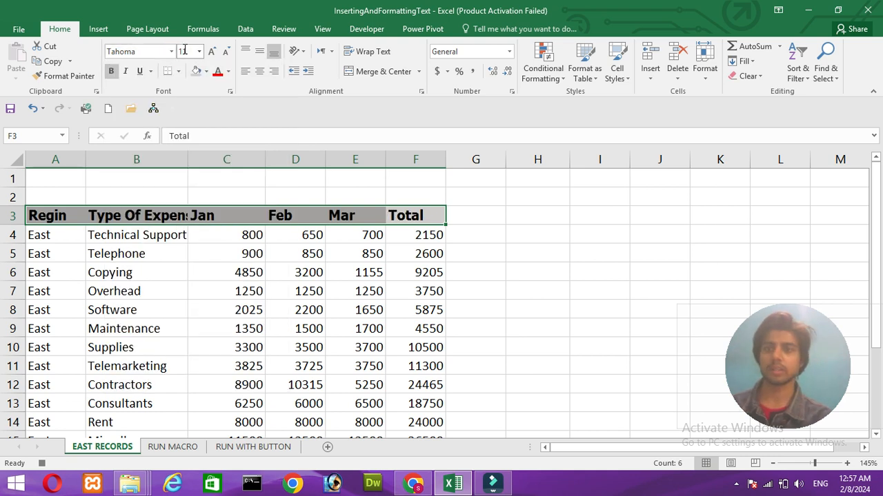
# Step: Set the font size of the header row to 12
pyautogui.click(189, 50)
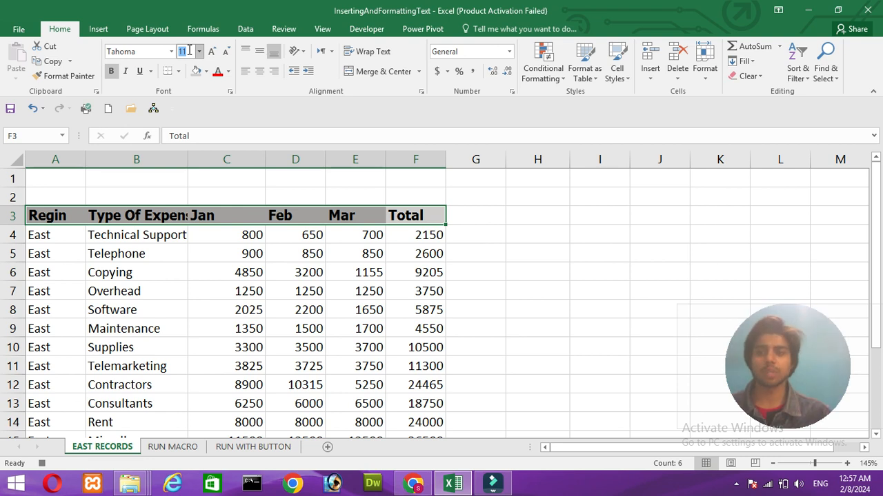
pyautogui.write('12')
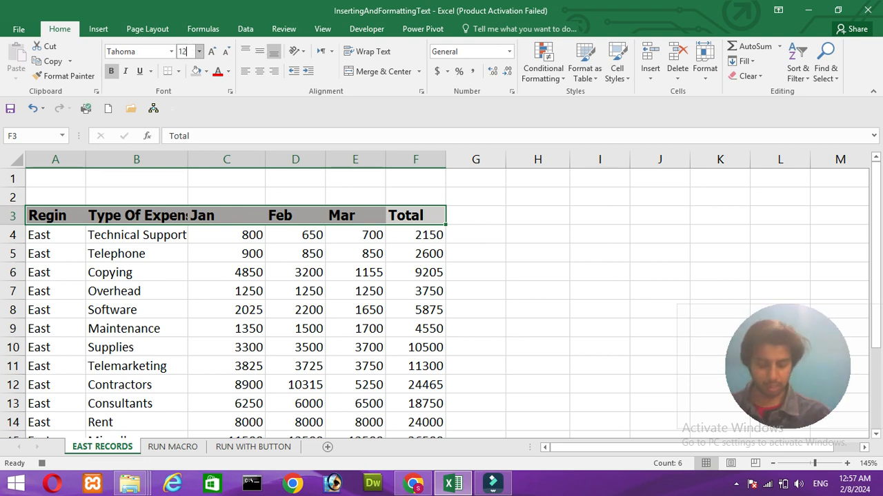
pyautogui.press('Return')
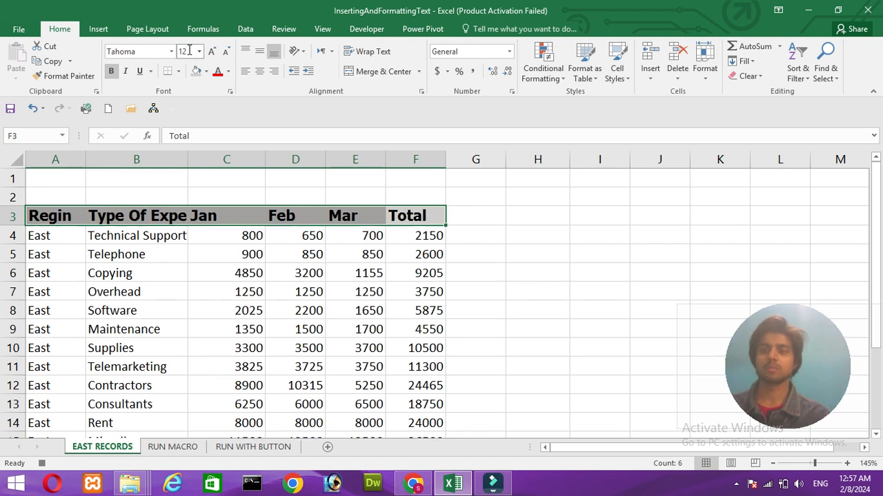
# Step: Center the header text in A3:F3 horizontally and set its font size to 10
pyautogui.click(260, 72)
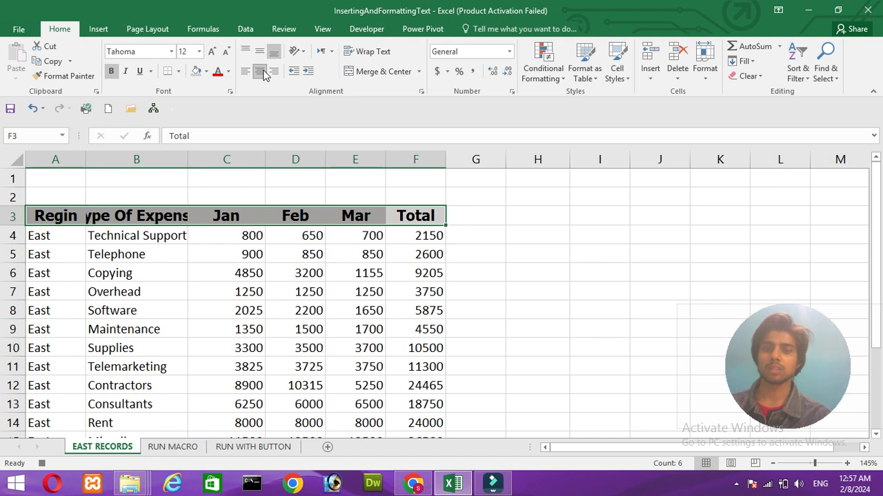
pyautogui.click(193, 50)
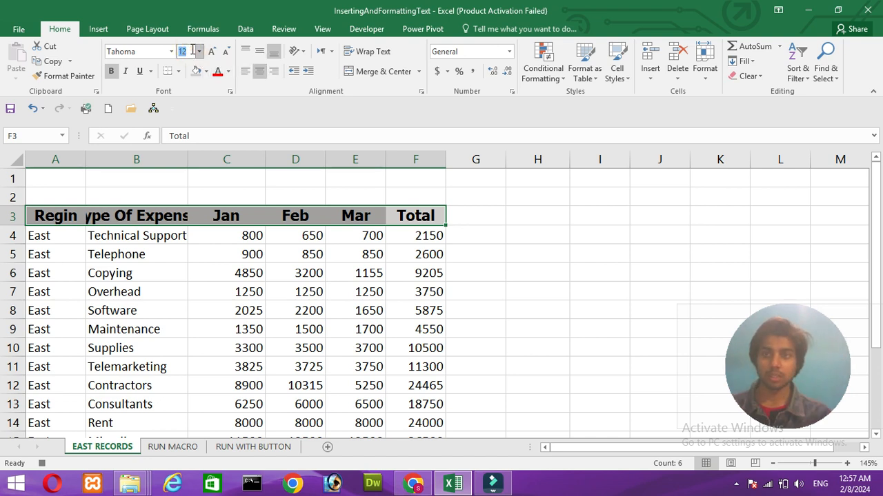
pyautogui.write('10')
pyautogui.press('Return')
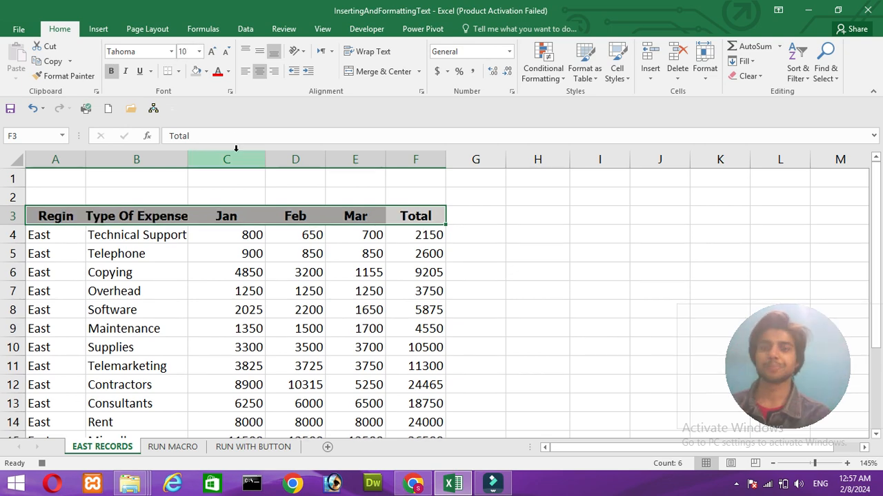
# Step: Apply all borders and a thick outside border to the header cells A3:F3
pyautogui.click(179, 72)
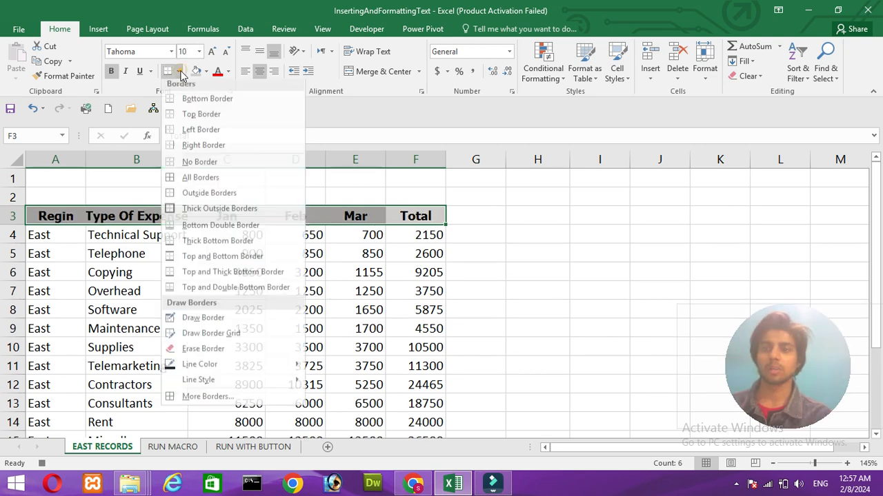
pyautogui.click(200, 182)
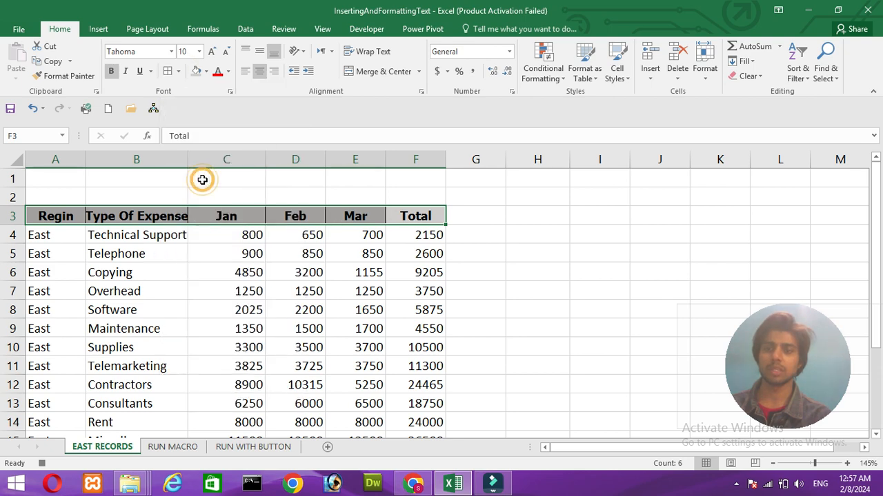
pyautogui.click(179, 72)
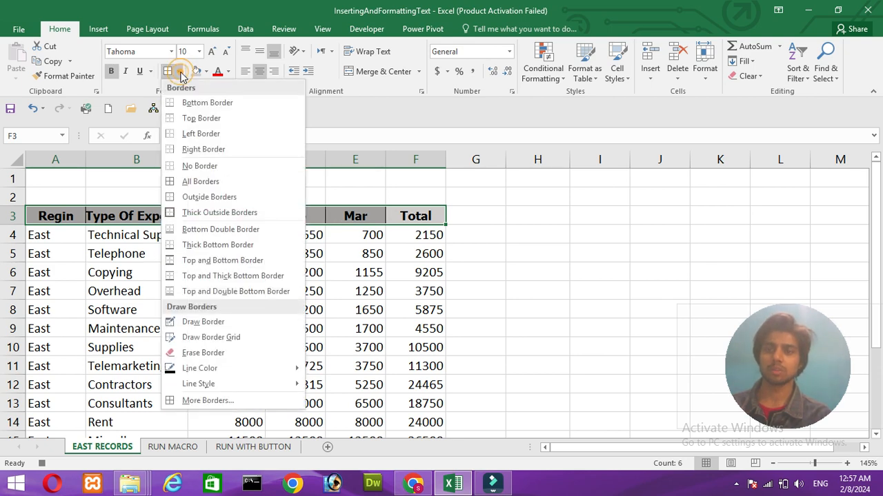
pyautogui.click(211, 215)
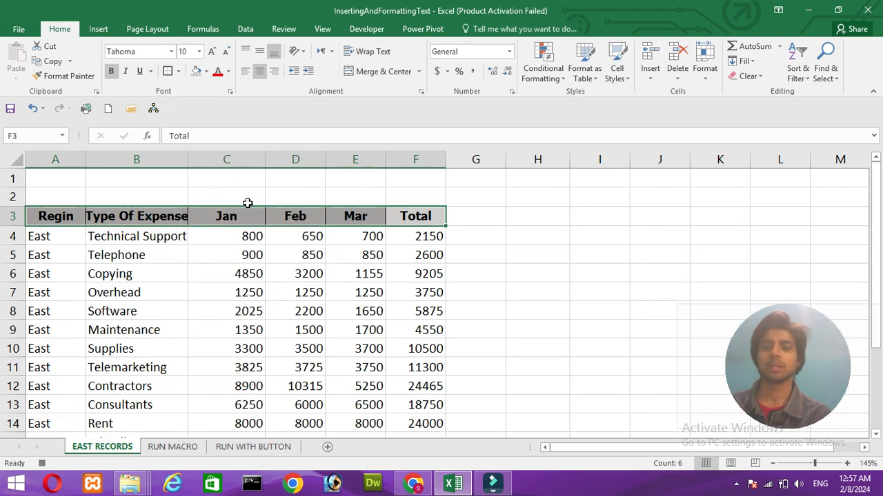
# Step: Apply all borders to the data range A4:F17 below the headers
pyautogui.click(72, 235)
pyautogui.moveTo(72, 235); pyautogui.dragTo(416, 381)
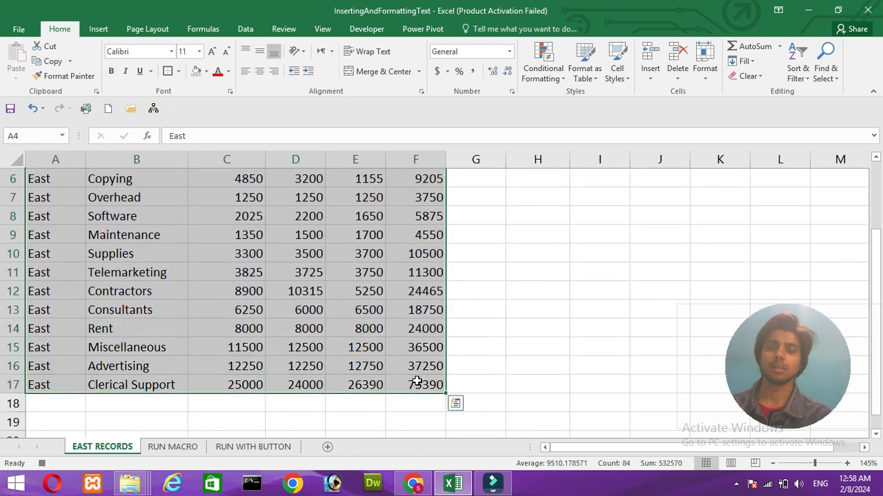
pyautogui.click(179, 73)
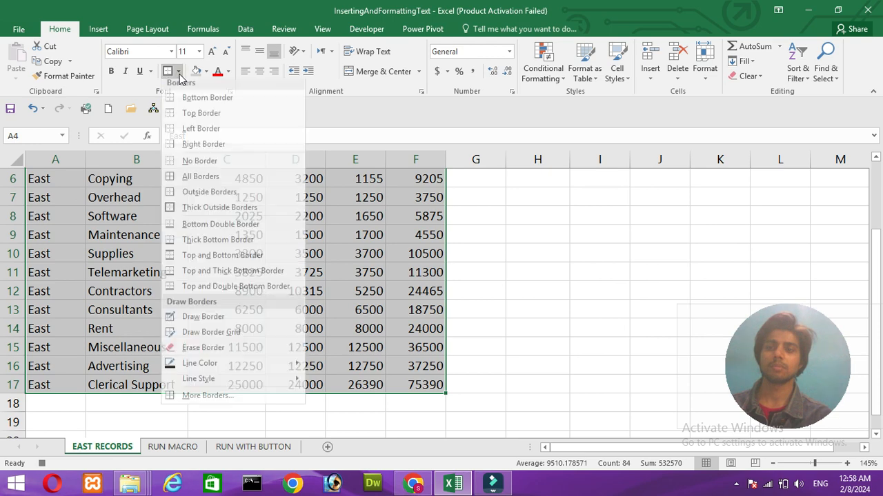
pyautogui.click(191, 184)
pyautogui.scroll(2, 189, 181)
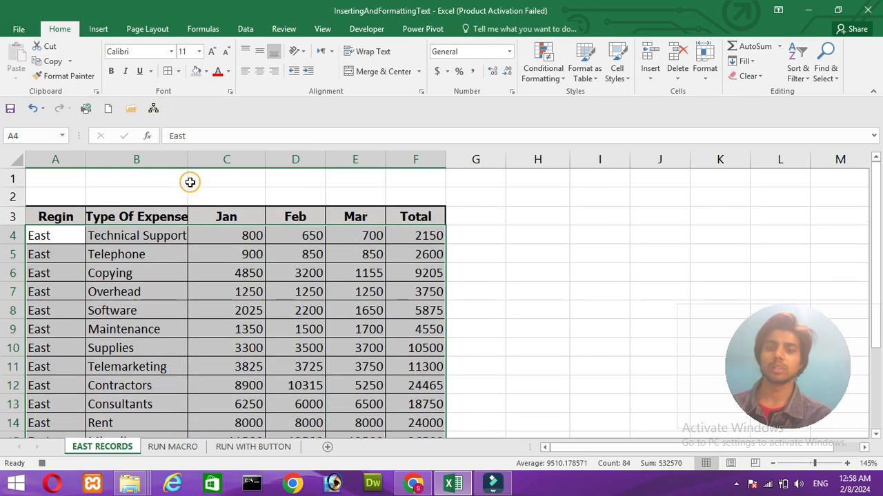
# Step: Format the amounts in C4:F17 with the dollar Accounting number format
pyautogui.click(228, 232)
pyautogui.moveTo(228, 231); pyautogui.dragTo(408, 387)
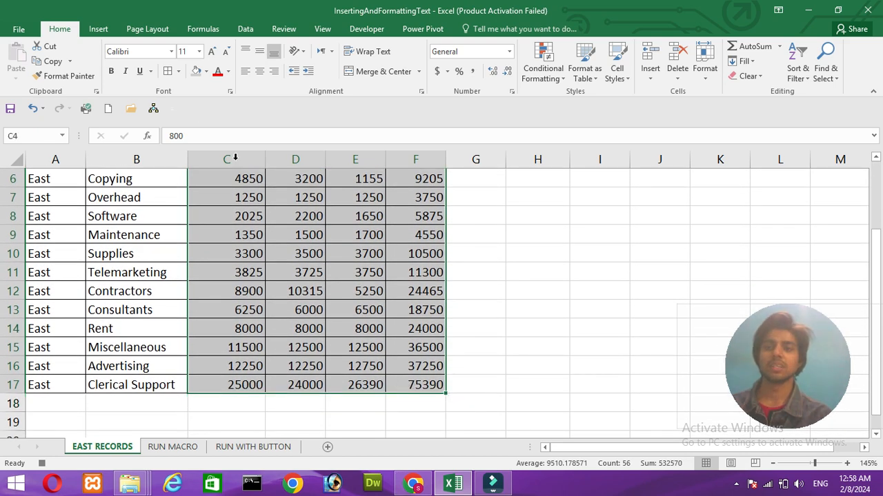
pyautogui.click(439, 74)
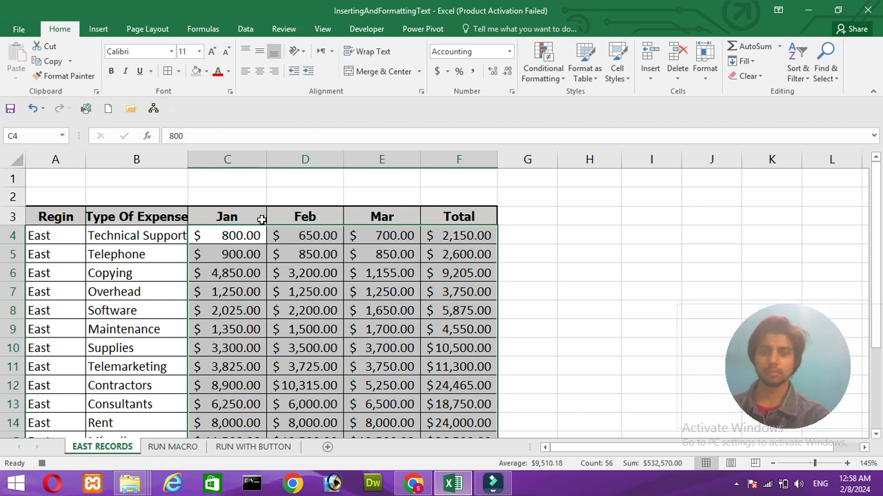
# Step: Select the Total header cell F3 and stop recording the macro
pyautogui.click(81, 220)
pyautogui.moveTo(81, 220); pyautogui.dragTo(189, 246)
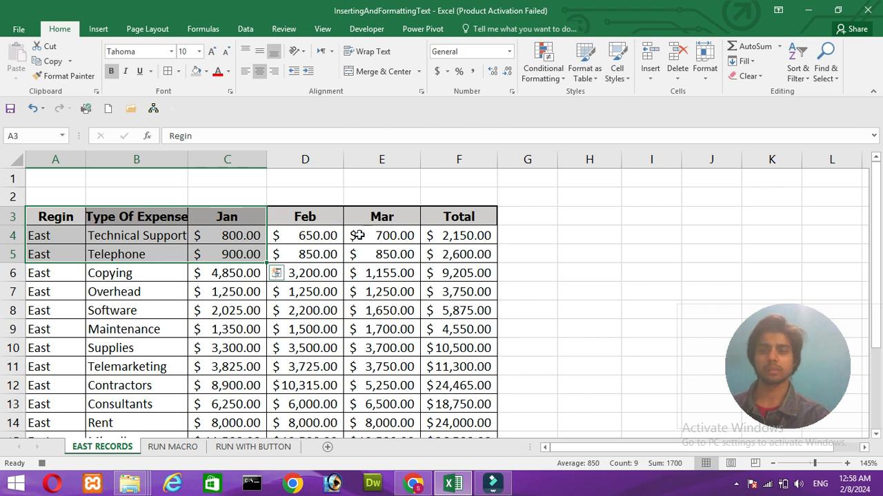
pyautogui.click(444, 214)
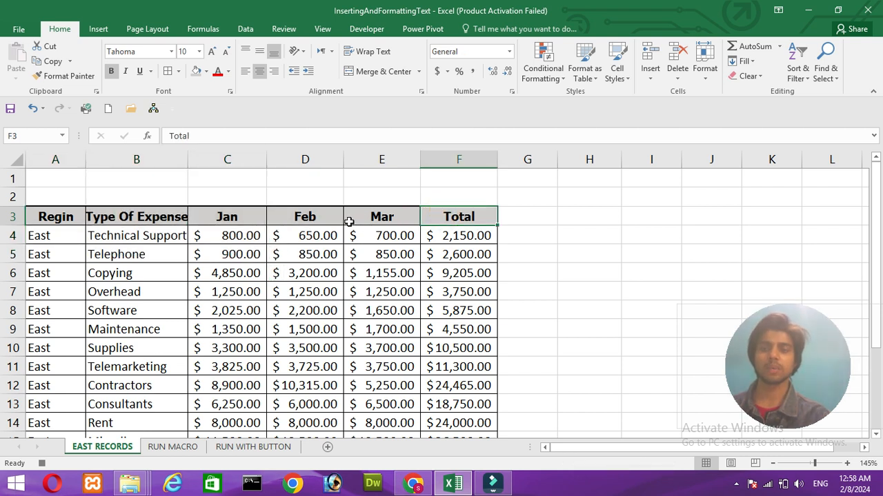
pyautogui.click(43, 467)
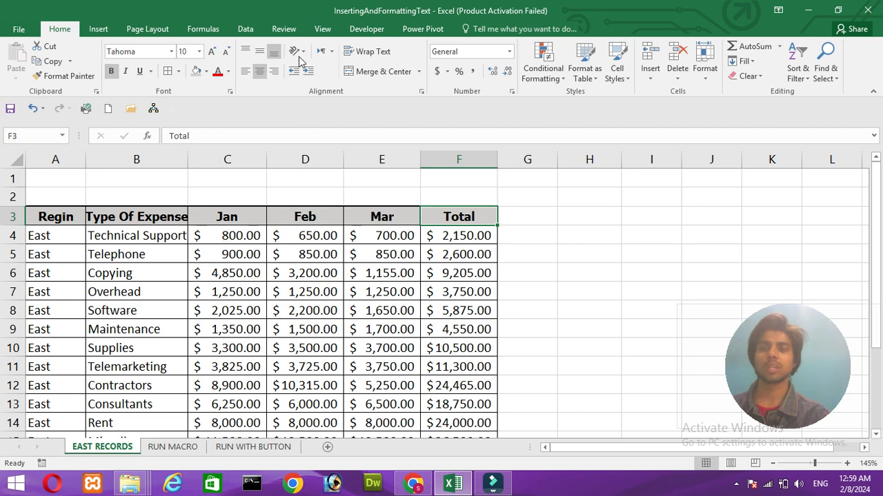
pyautogui.click(364, 29)
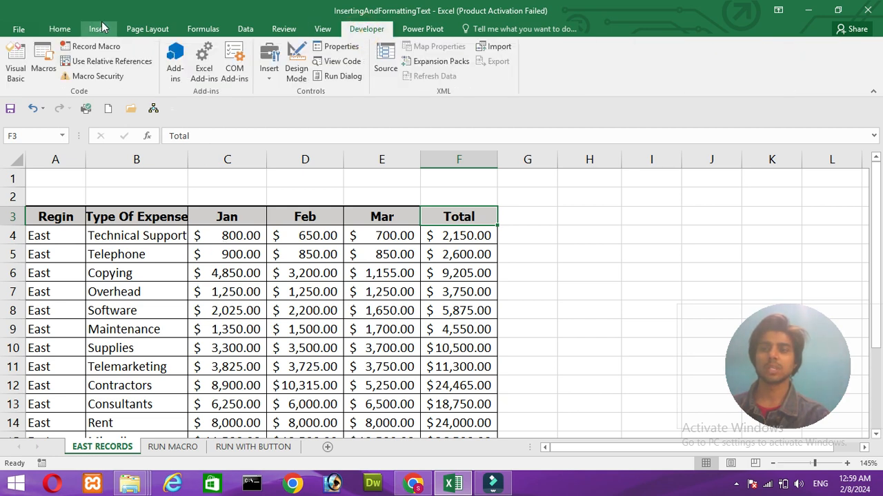
pyautogui.click(71, 48)
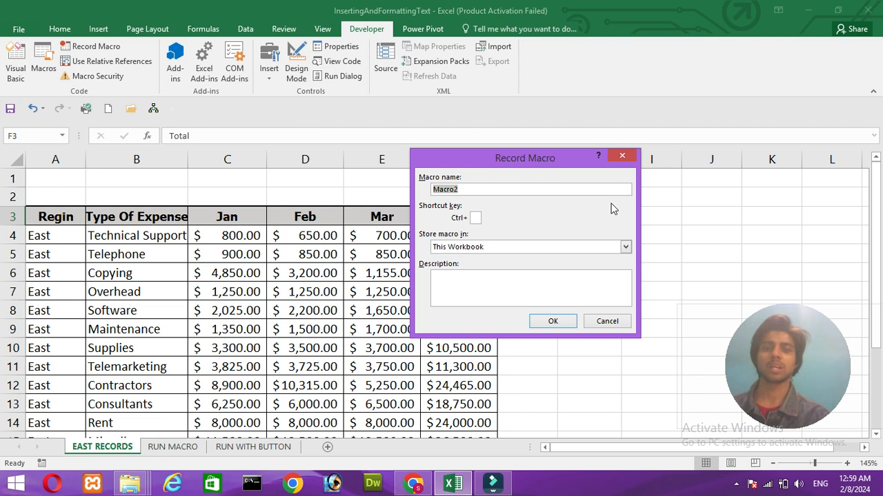
pyautogui.click(616, 153)
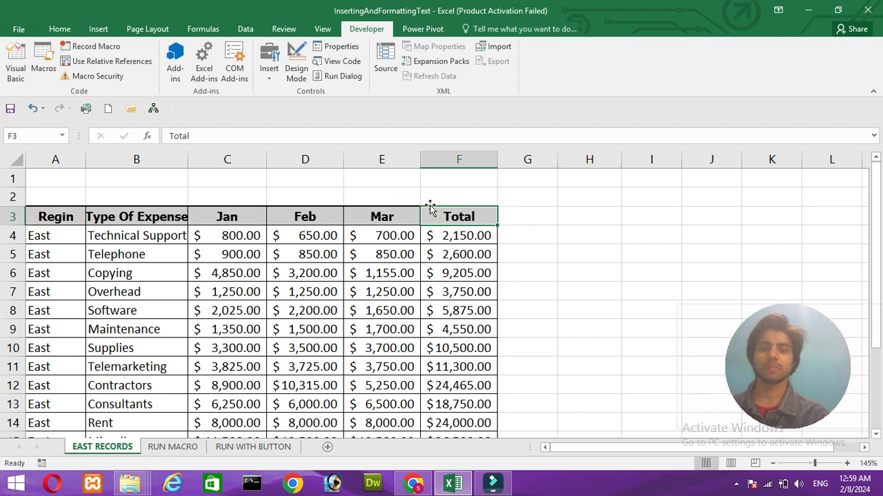
# Step: Switch to the RUN MACRO sheet and select the empty cell H5 beside the data
pyautogui.click(529, 228)
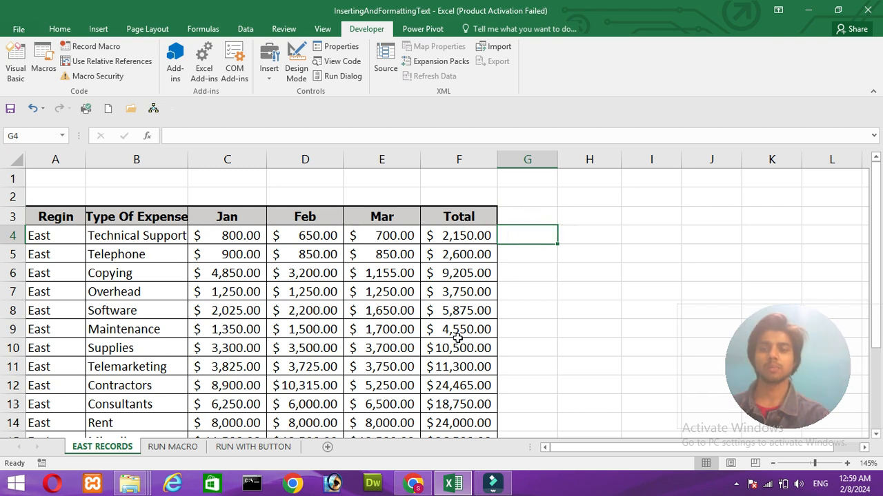
pyautogui.click(195, 449)
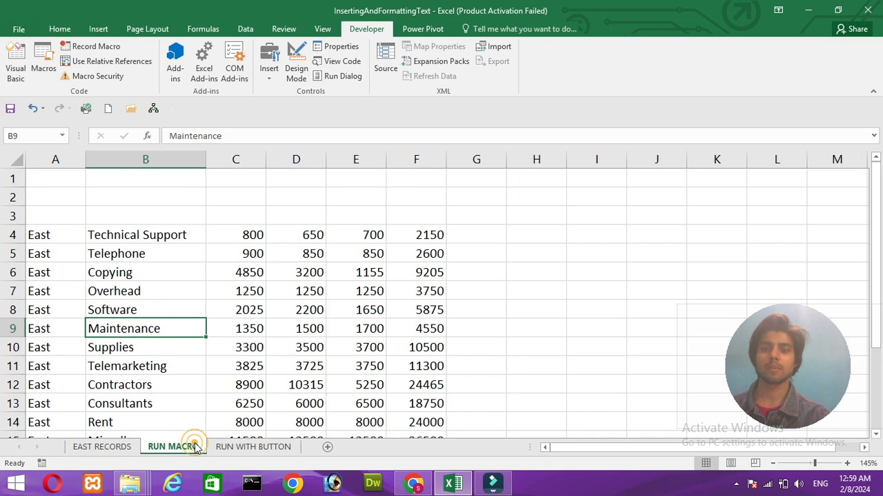
pyautogui.click(512, 253)
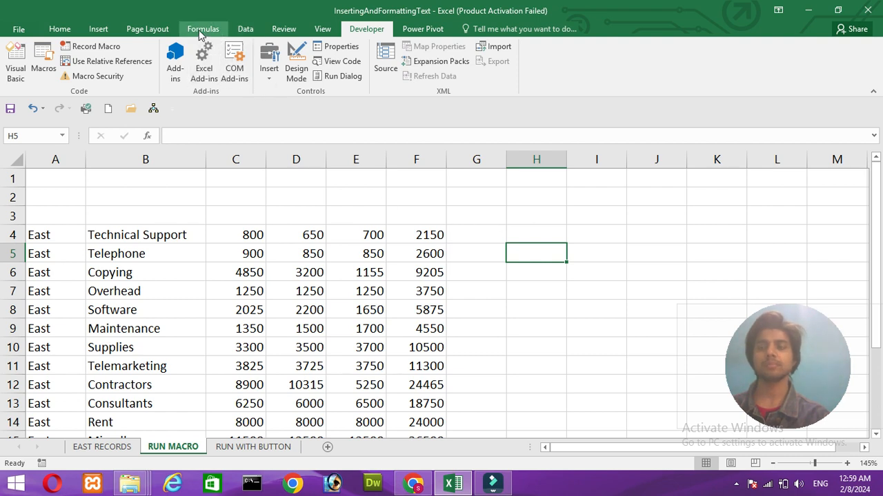
pyautogui.click(103, 30)
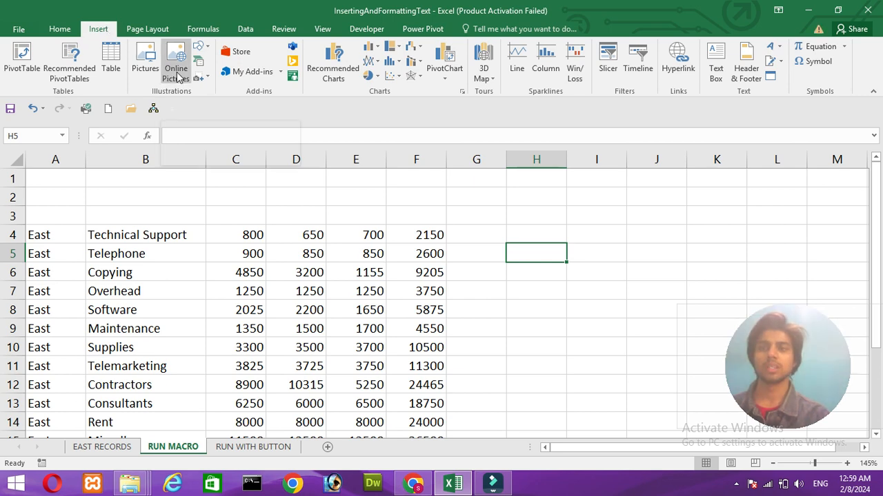
pyautogui.click(207, 47)
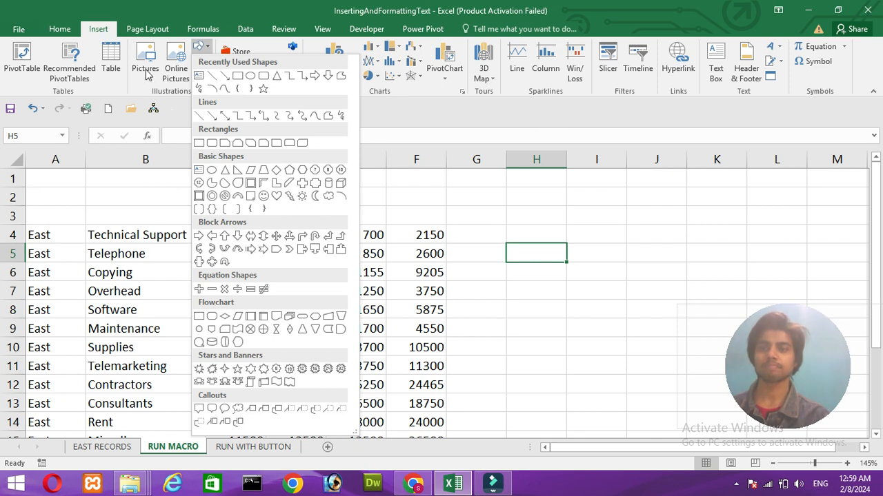
pyautogui.click(124, 100)
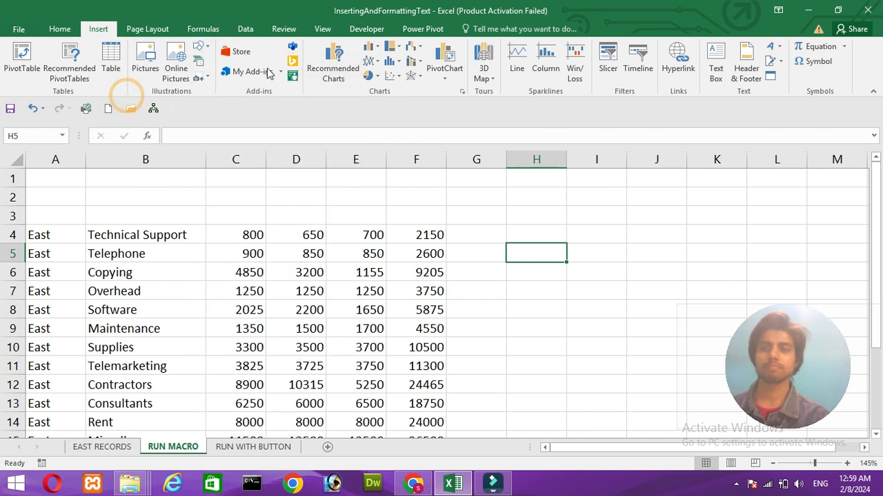
pyautogui.click(209, 79)
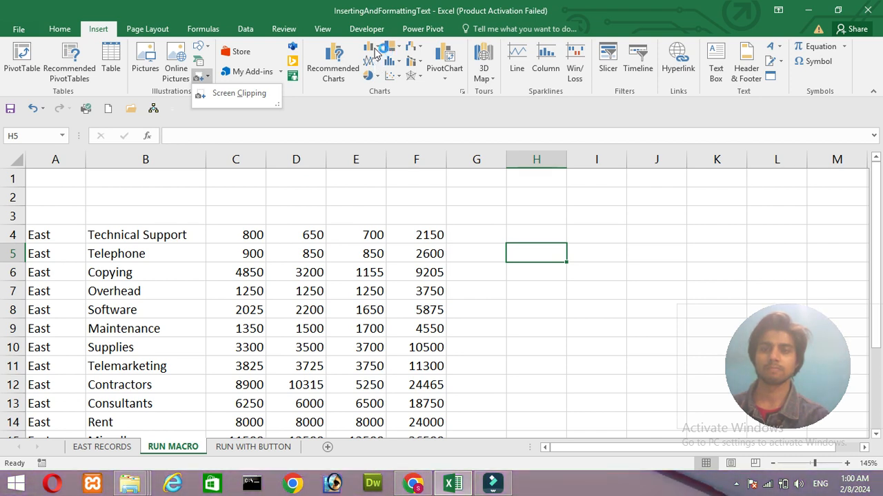
pyautogui.click(107, 32)
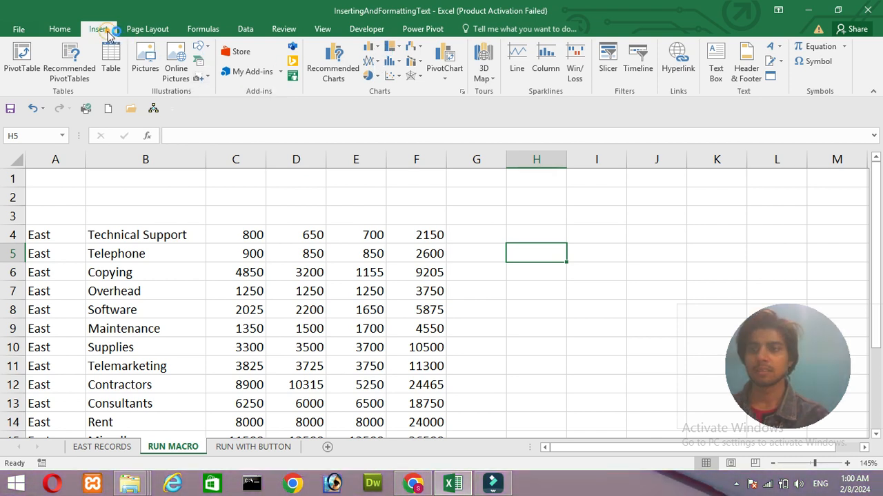
pyautogui.click(206, 50)
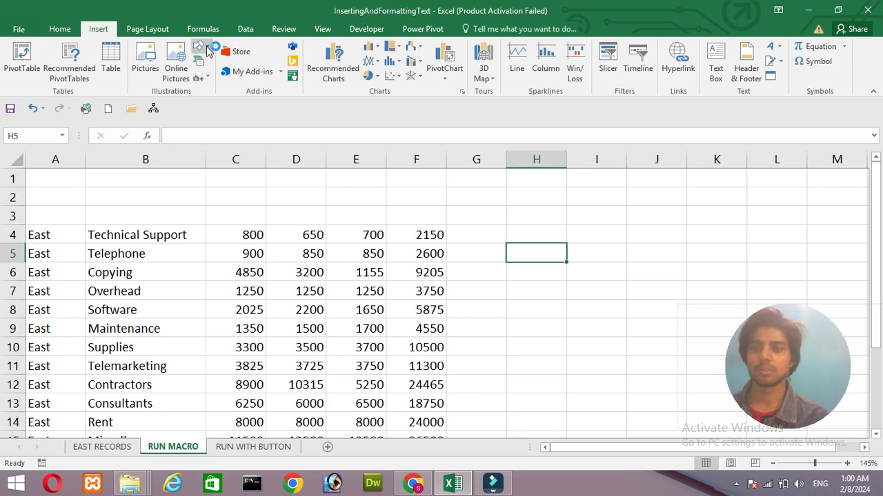
pyautogui.click(207, 52)
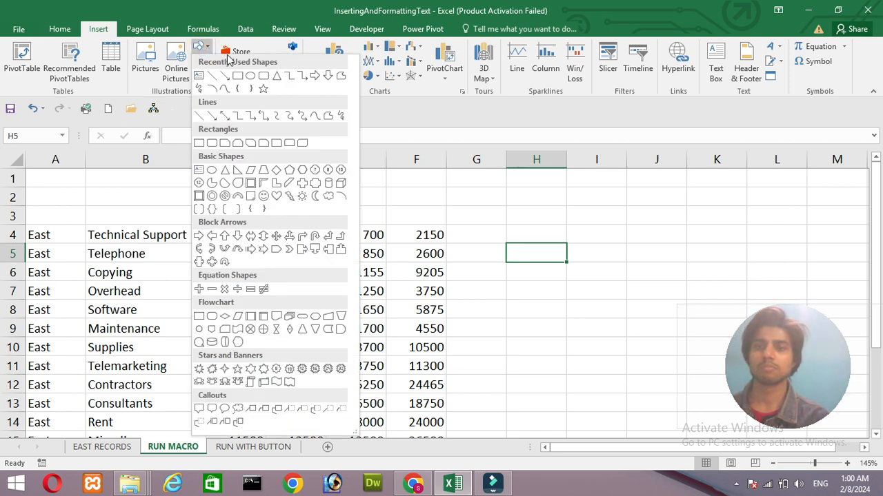
pyautogui.click(263, 48)
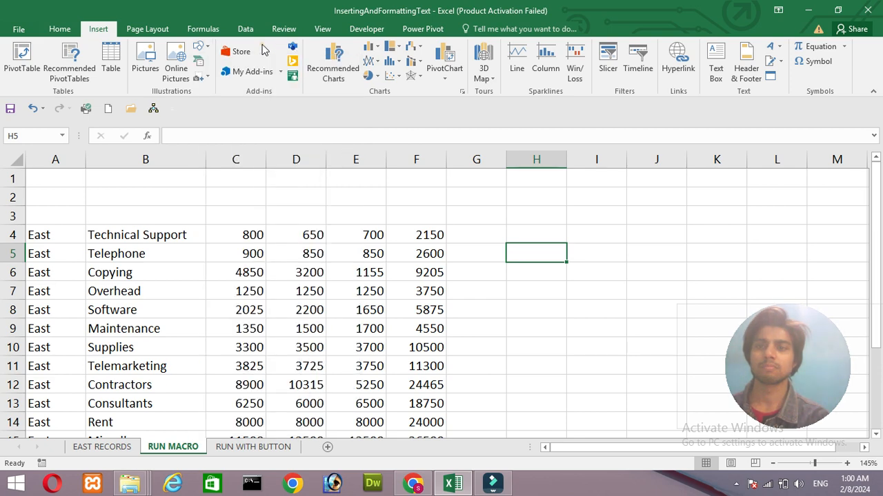
pyautogui.click(148, 29)
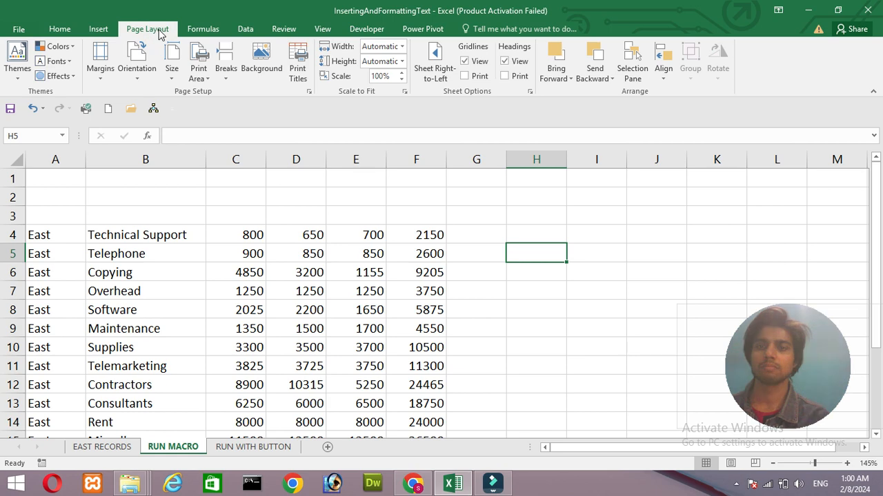
pyautogui.click(98, 29)
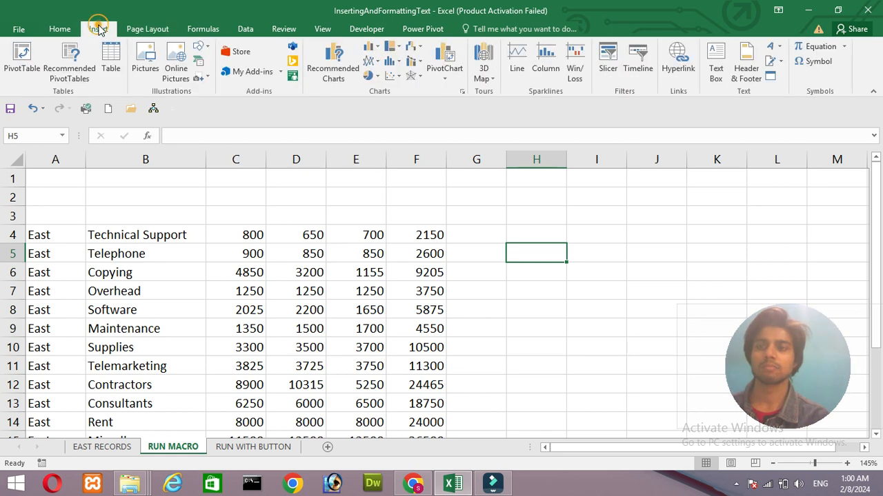
pyautogui.click(59, 31)
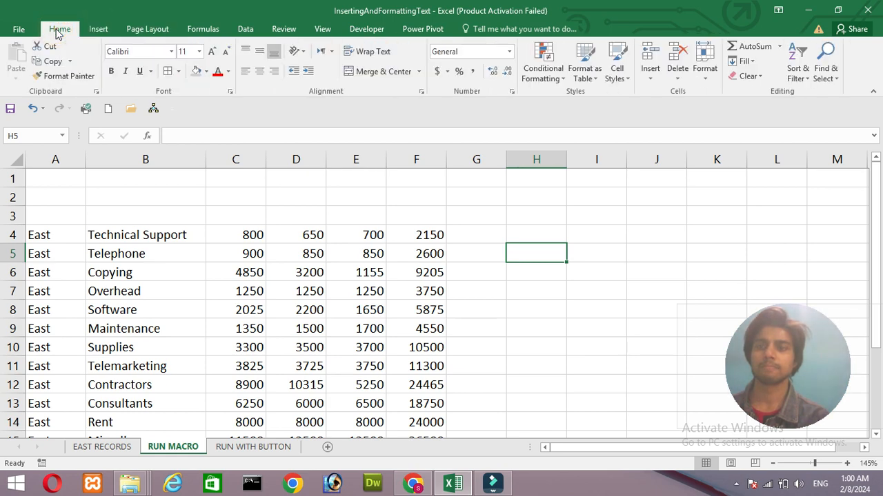
# Step: Draw a rectangle shape about 1.12 by 0.47 inches in columns H and I beside the data, and remove it
pyautogui.click(90, 29)
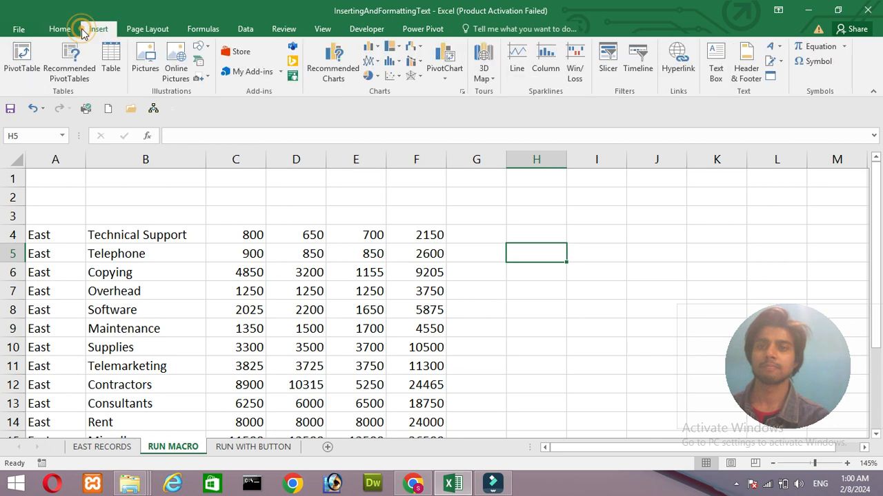
pyautogui.click(200, 47)
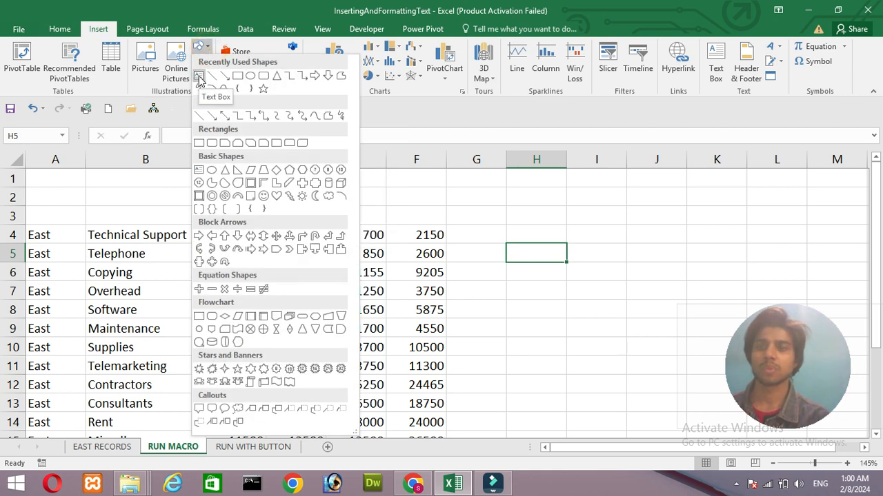
pyautogui.click(238, 75)
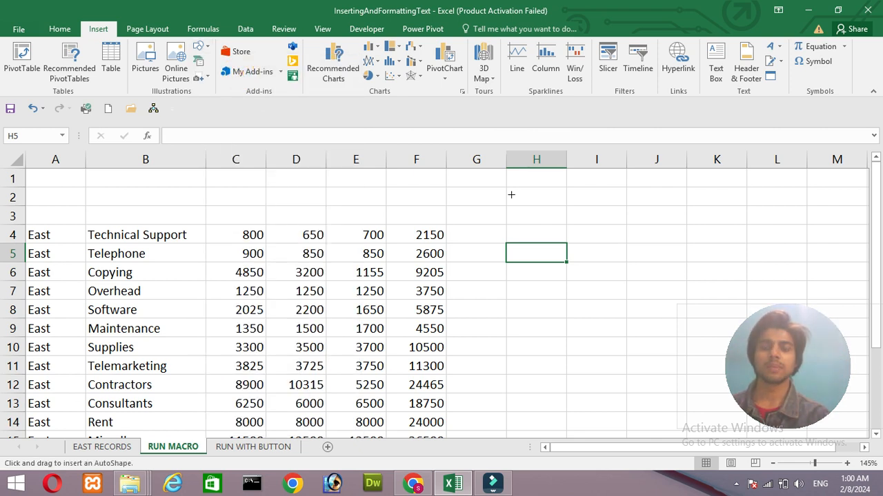
pyautogui.moveTo(512, 195)
pyautogui.mouseDown()
pyautogui.moveTo(557, 236)
pyautogui.moveTo(583, 239)
pyautogui.moveTo(600, 226)
pyautogui.moveTo(613, 236)
pyautogui.mouseUp()
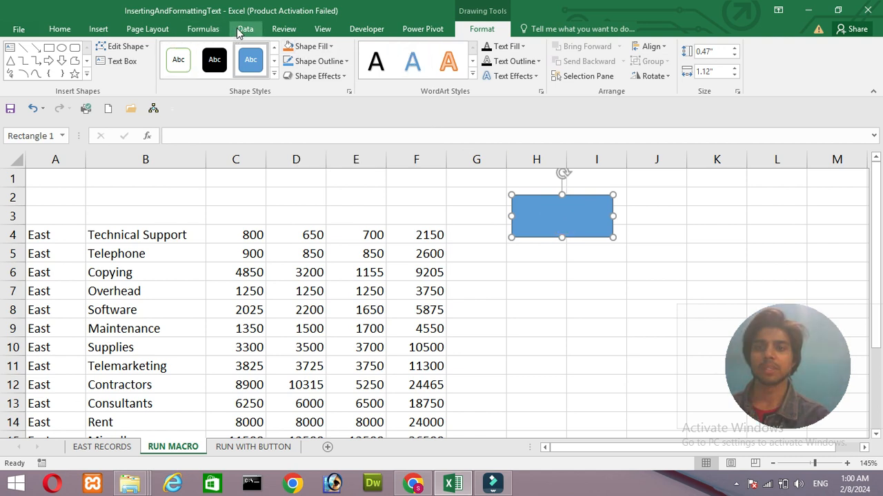
pyautogui.click(358, 31)
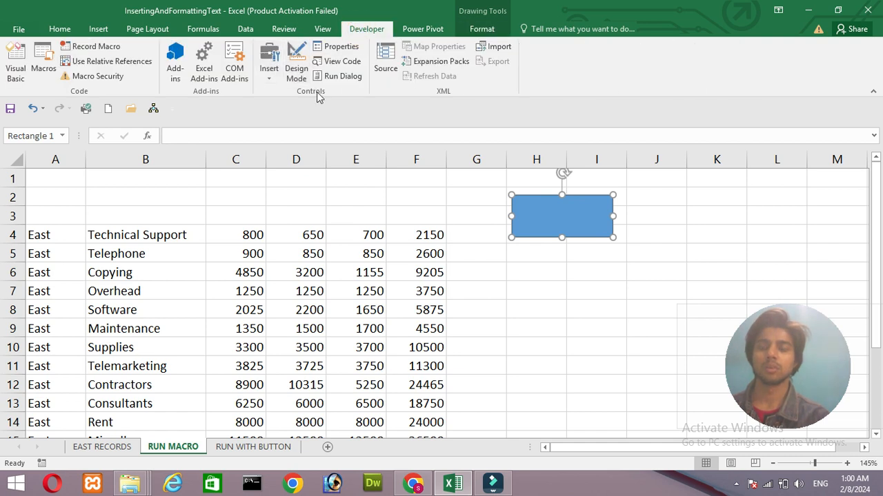
pyautogui.rightClick(562, 216)
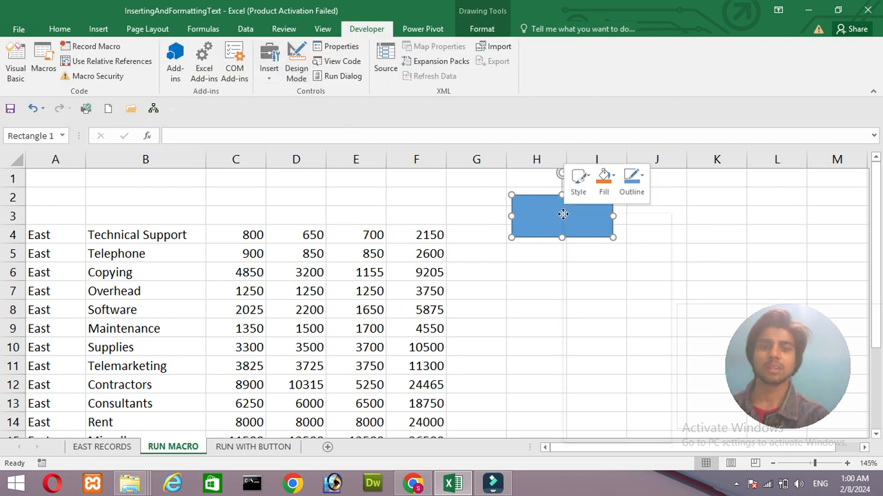
pyautogui.click(578, 226)
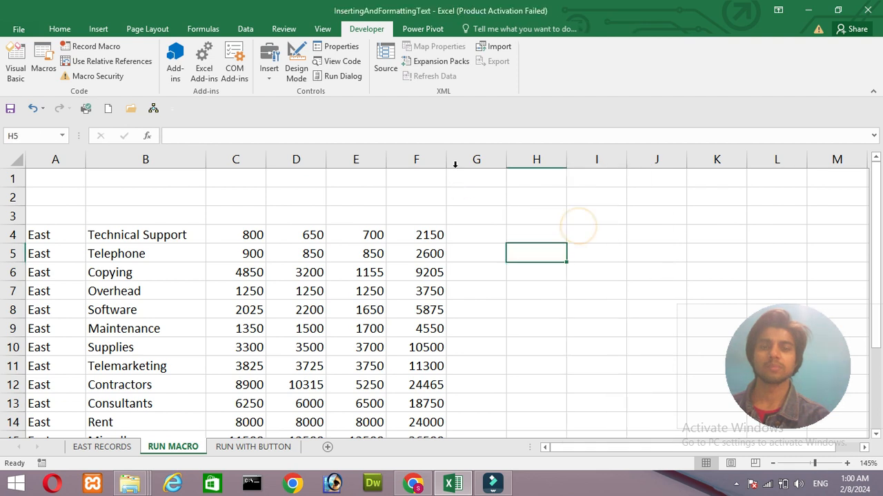
# Step: Draw a form control button across columns H and I, spanning about rows 2 to 4 on the RUN MACRO sheet
pyautogui.click(269, 67)
pyautogui.click(264, 105)
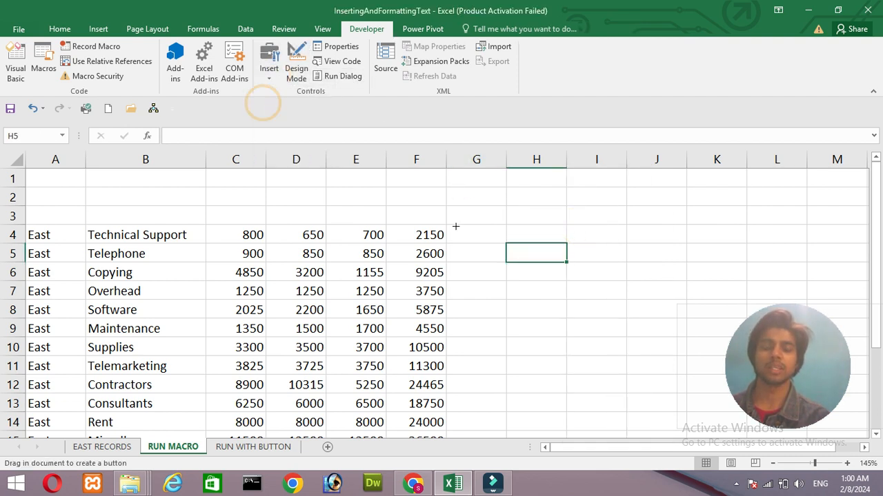
pyautogui.moveTo(521, 197)
pyautogui.mouseDown()
pyautogui.moveTo(559, 228)
pyautogui.moveTo(621, 230)
pyautogui.mouseUp()
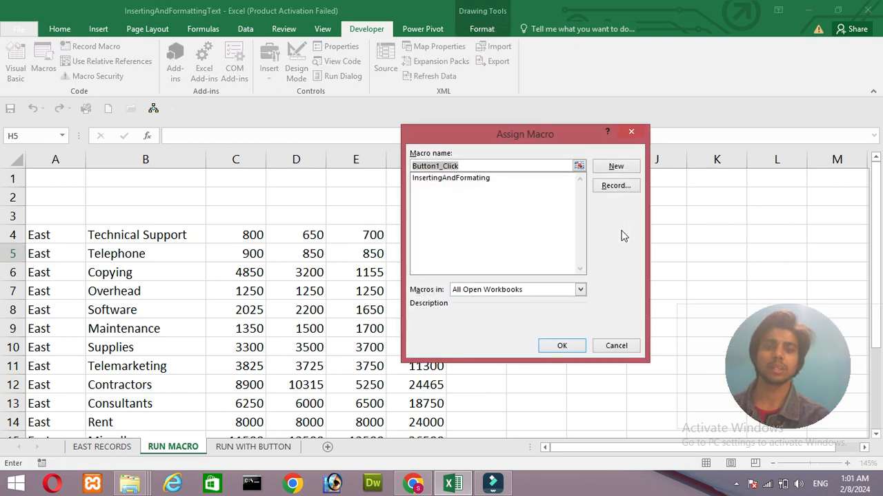
# Step: Assign the InsertingAndFormating macro to the button, with the macro list limited to This Workbook
pyautogui.click(473, 180)
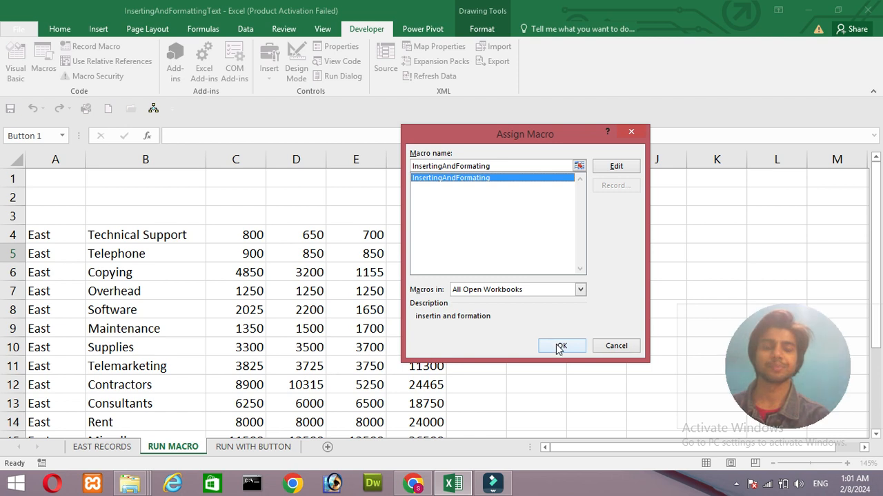
pyautogui.click(580, 290)
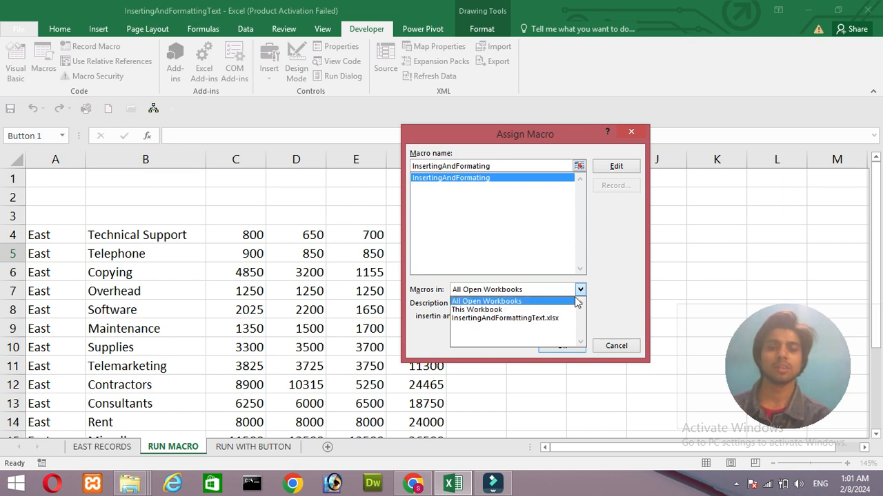
pyautogui.click(575, 302)
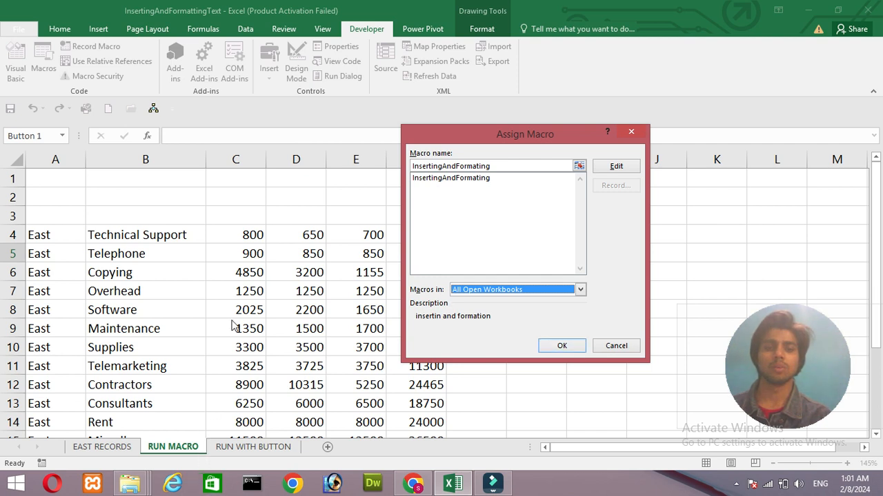
pyautogui.click(540, 290)
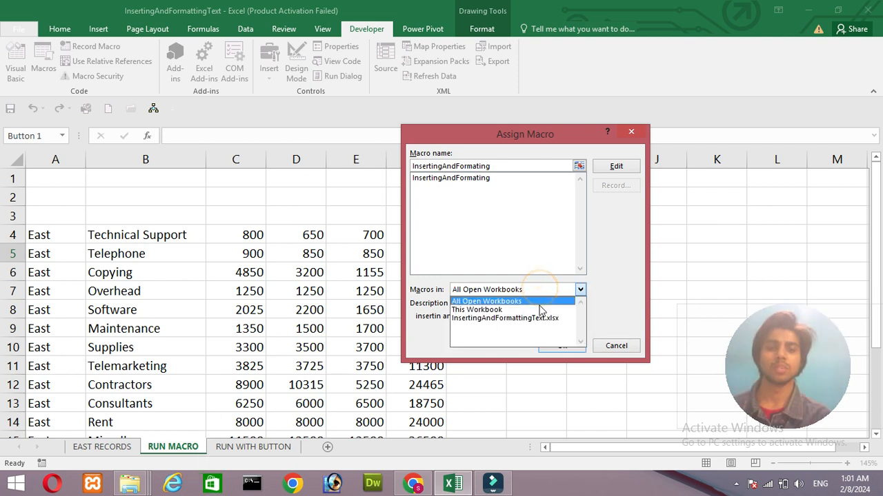
pyautogui.click(541, 299)
pyautogui.click(540, 289)
pyautogui.click(538, 309)
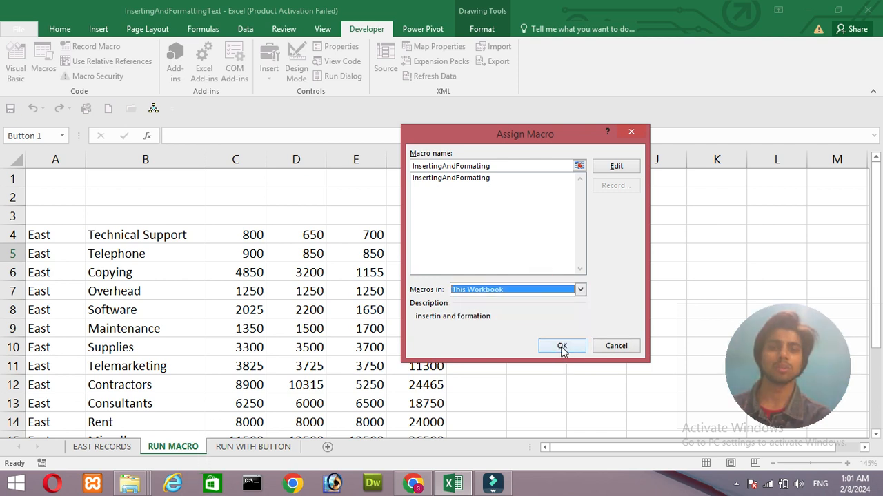
pyautogui.click(483, 178)
pyautogui.click(562, 346)
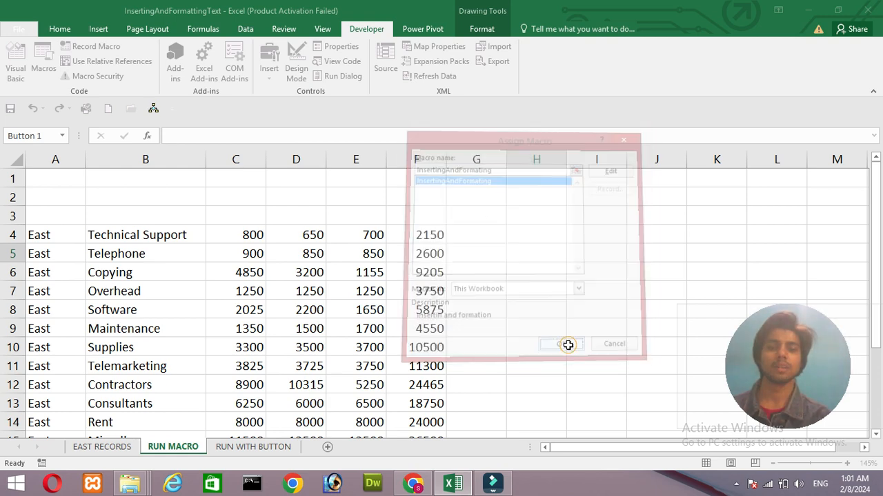
# Step: Deselect the new form button, run its assigned macro on the RUN MACRO sheet, and check the formatted expense table down to Clerical Support
pyautogui.click(548, 263)
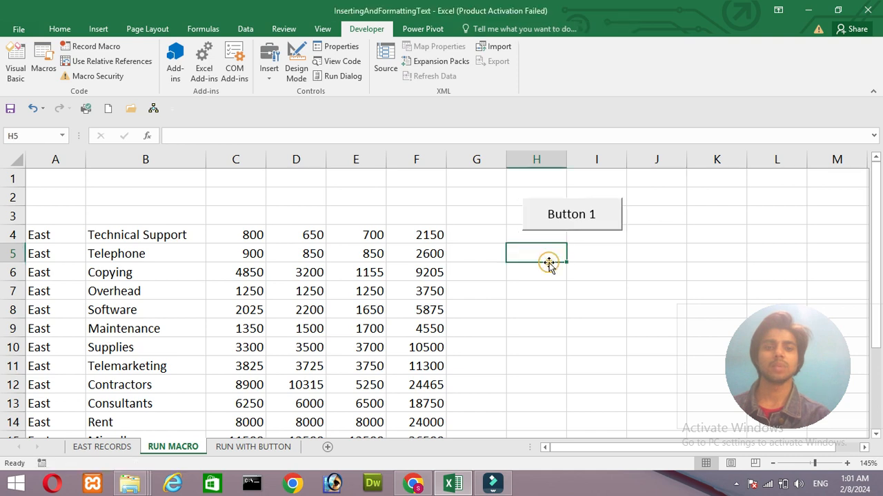
pyautogui.click(578, 226)
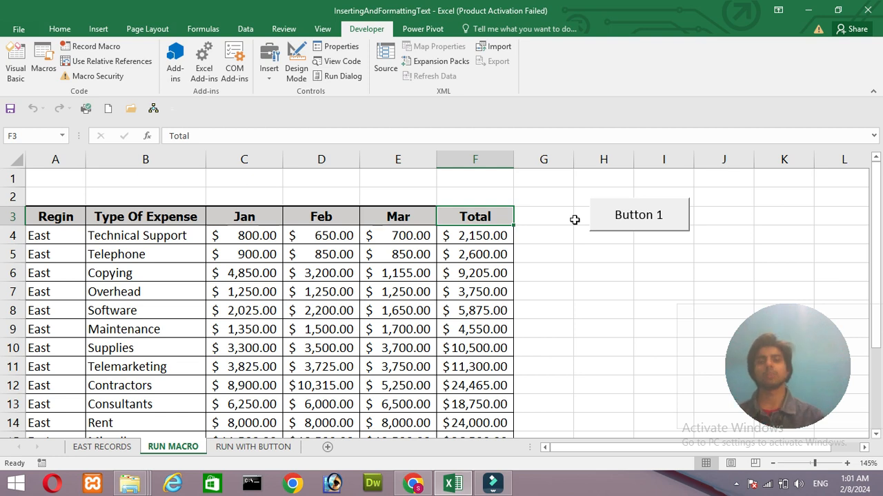
pyautogui.moveTo(876, 266); pyautogui.dragTo(881, 273)
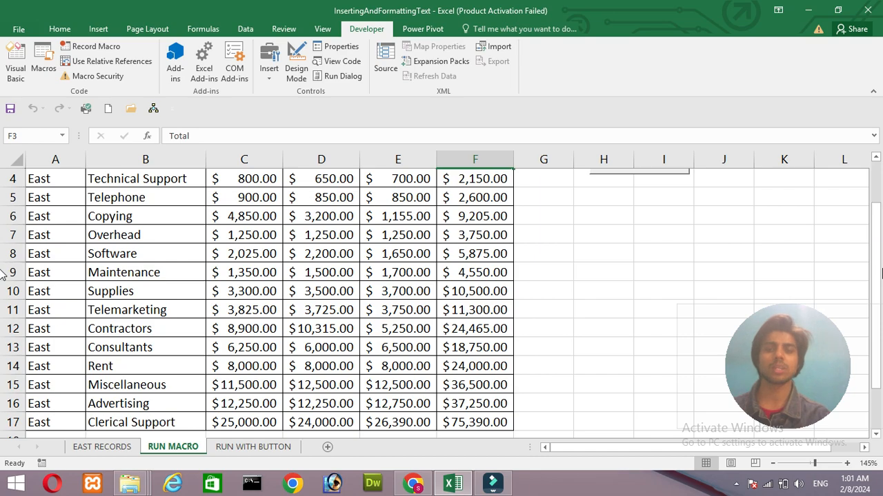
pyautogui.moveTo(881, 255); pyautogui.dragTo(862, 193)
pyautogui.click(862, 192)
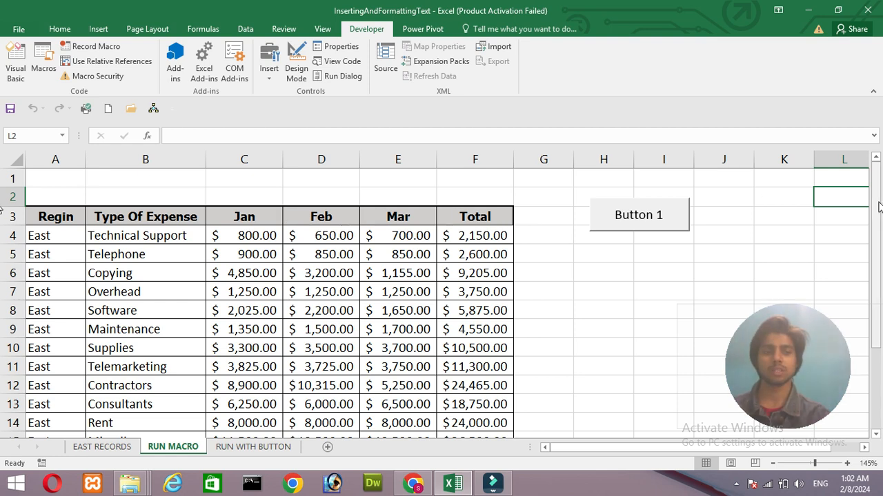
pyautogui.moveTo(878, 207); pyautogui.dragTo(878, 285)
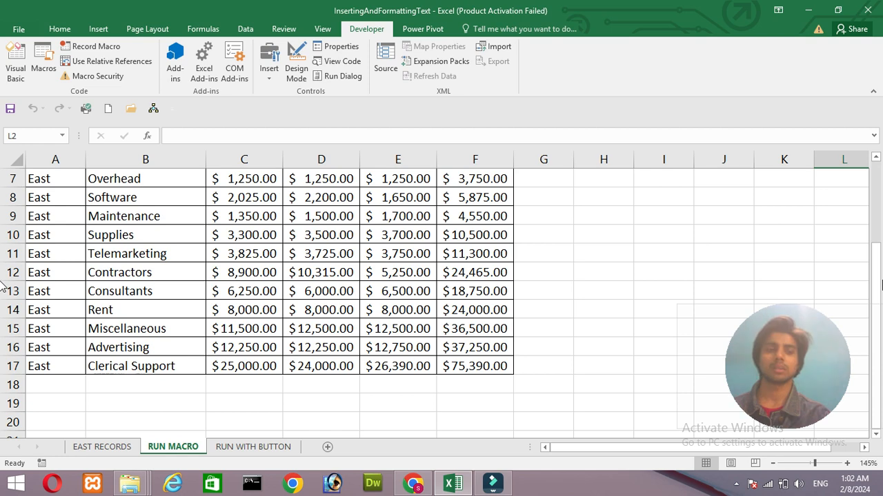
pyautogui.moveTo(876, 280); pyautogui.dragTo(873, 184)
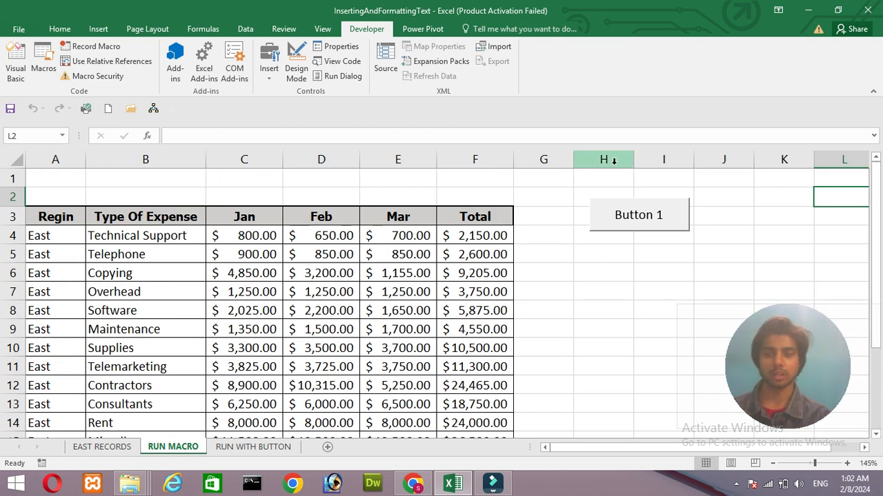